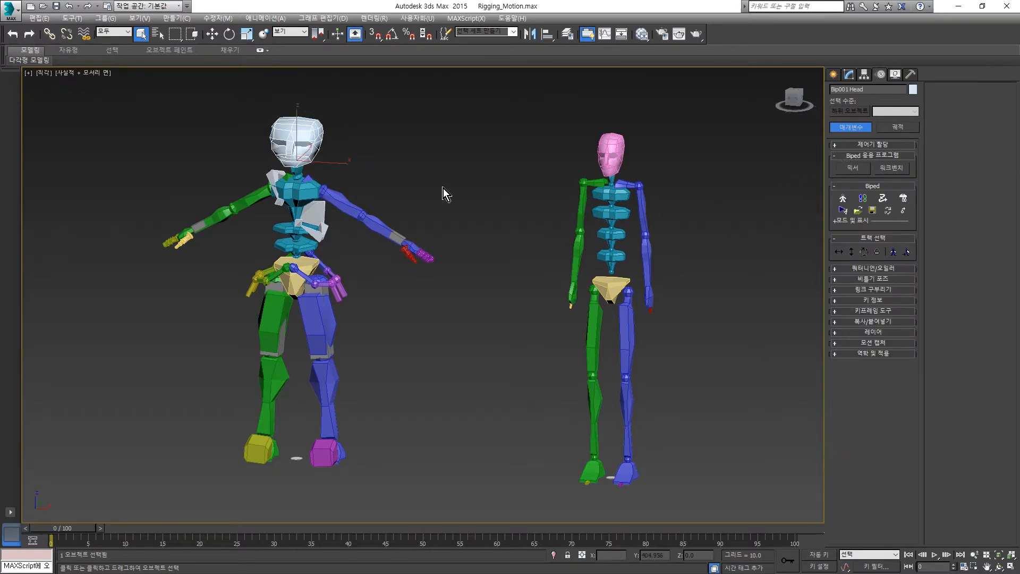
- Turn on Figure mode for the white-headed biped and save its figure to the desktop as "figure"
click(317, 210)
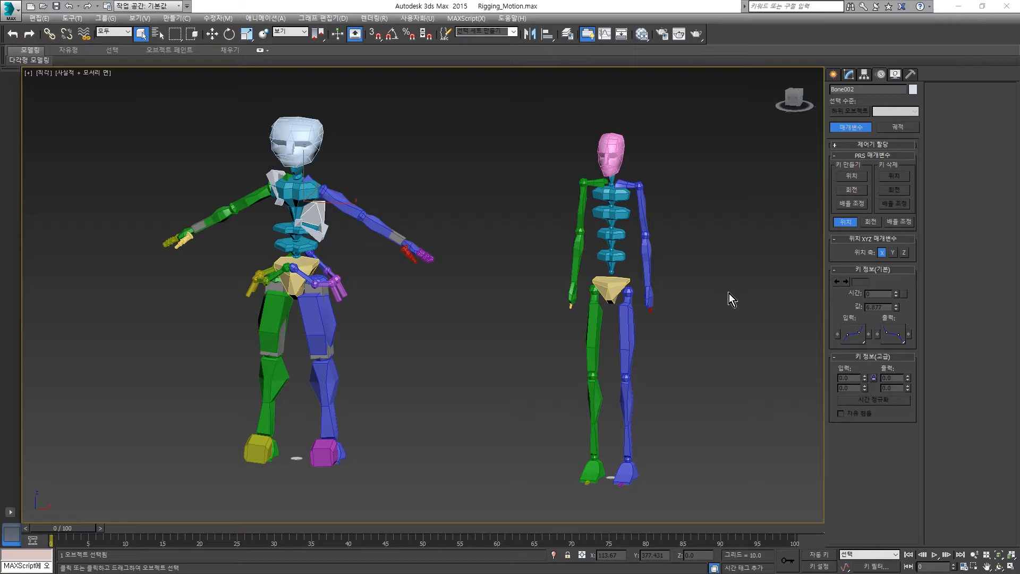
click(294, 137)
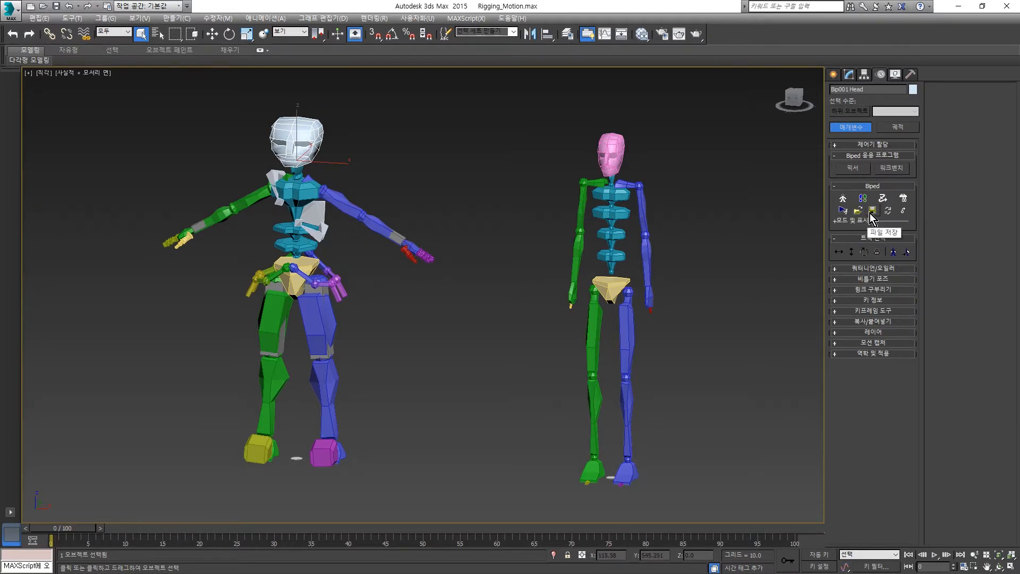
click(844, 199)
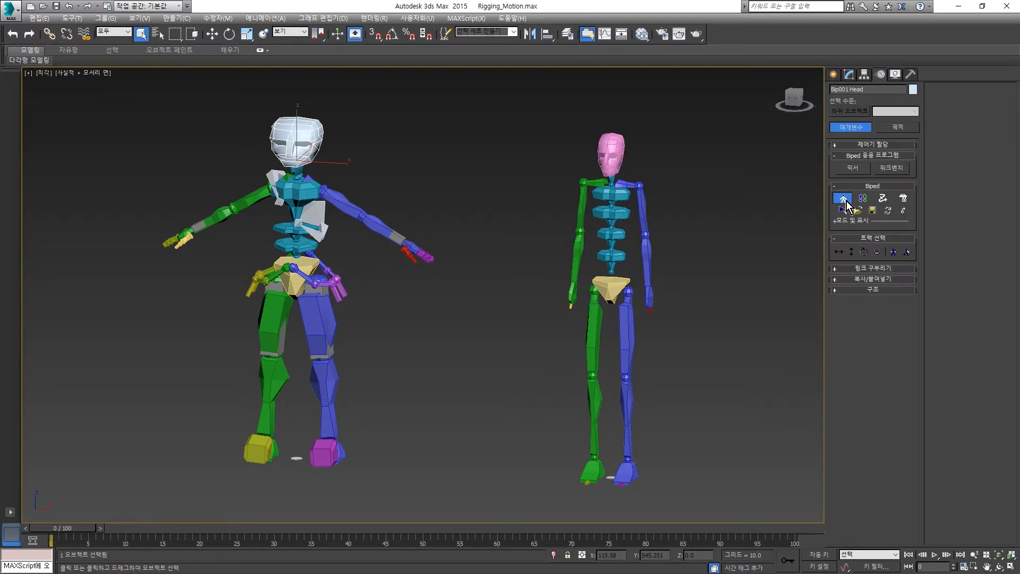
click(873, 211)
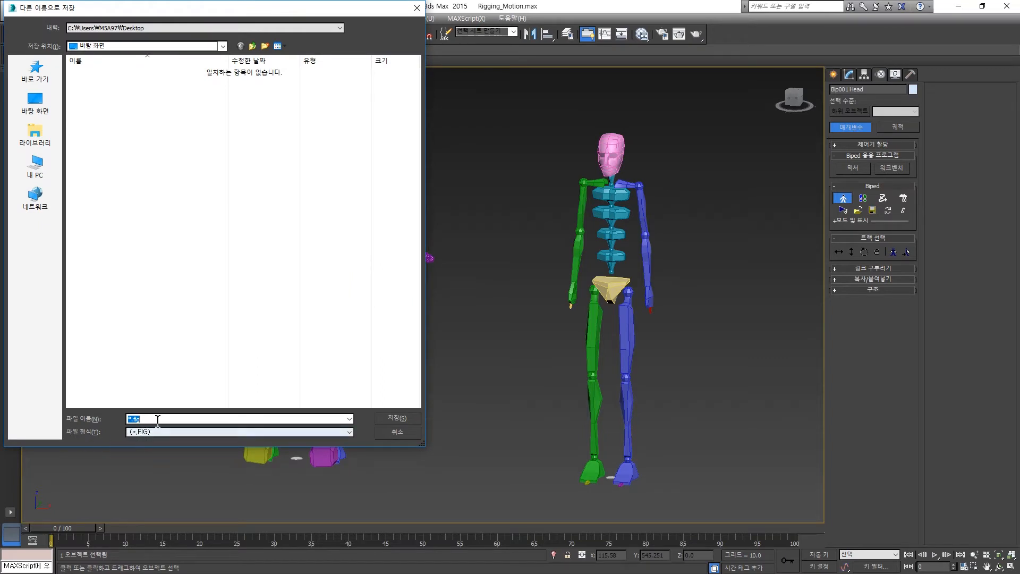
text(fi)
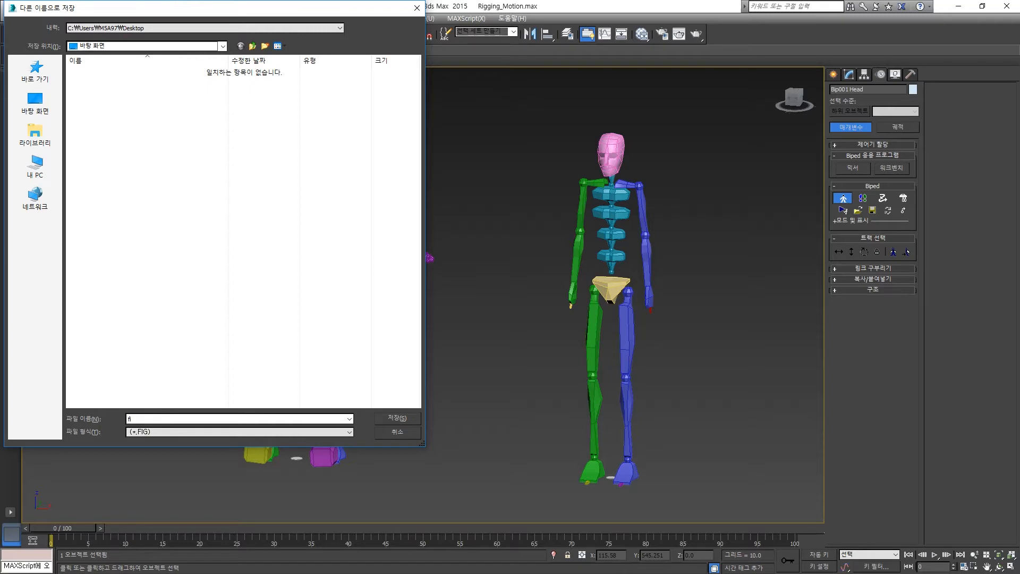
text(gure)
click(396, 422)
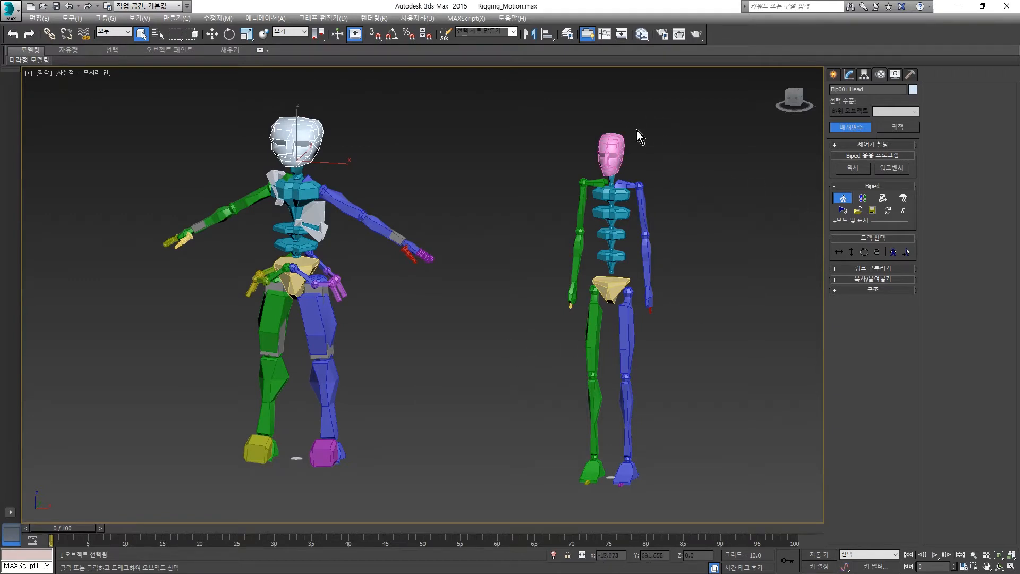
- Put the pink-headed biped in Figure mode and load figure.fig from the desktop onto it
drag(651, 126, 560, 167)
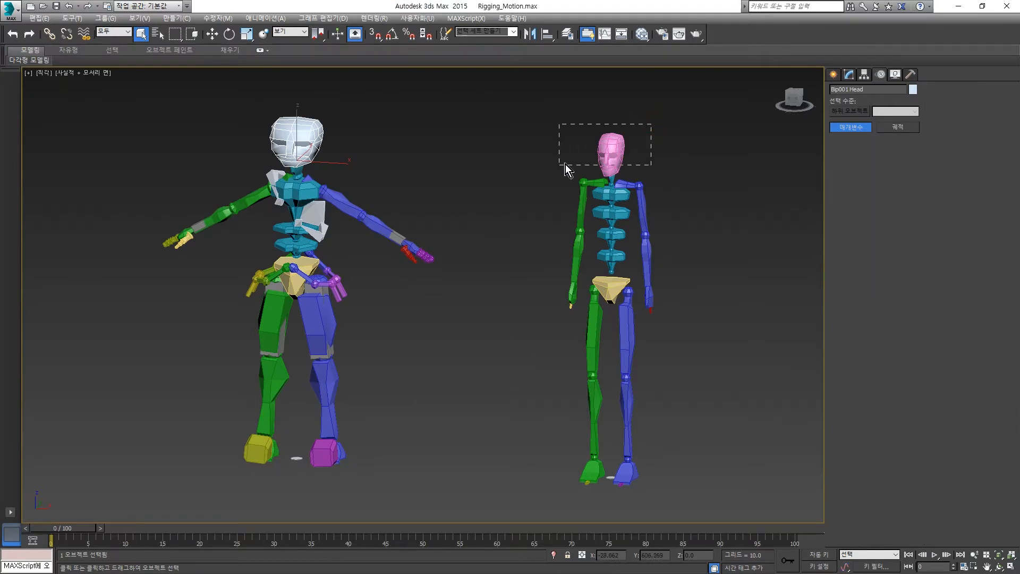
click(844, 198)
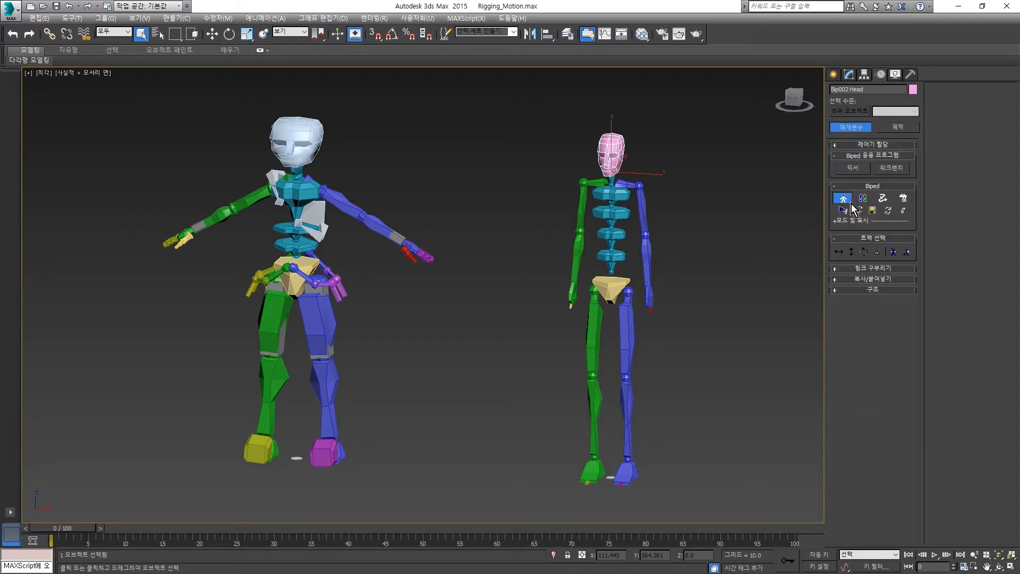
click(859, 211)
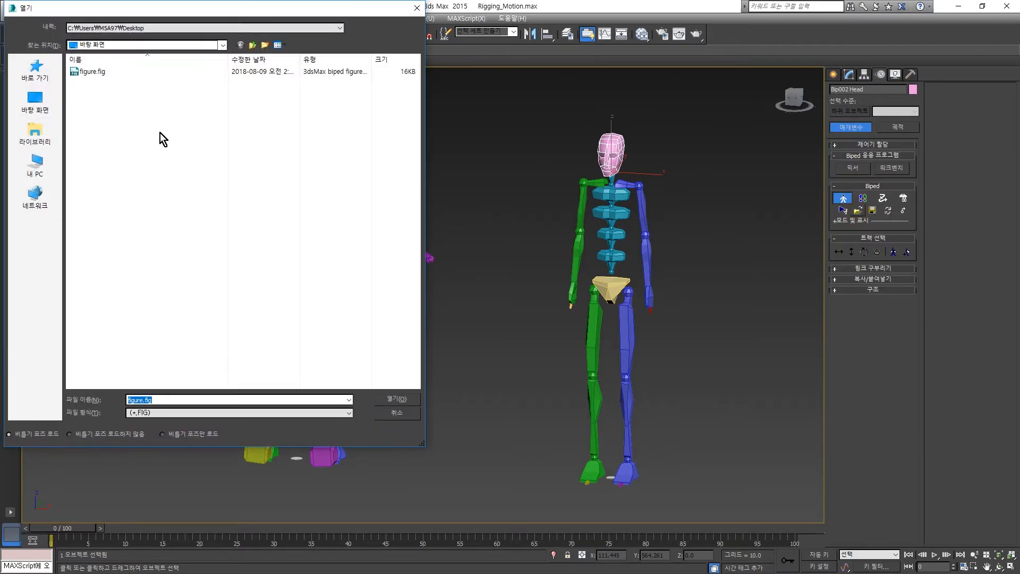
click(91, 74)
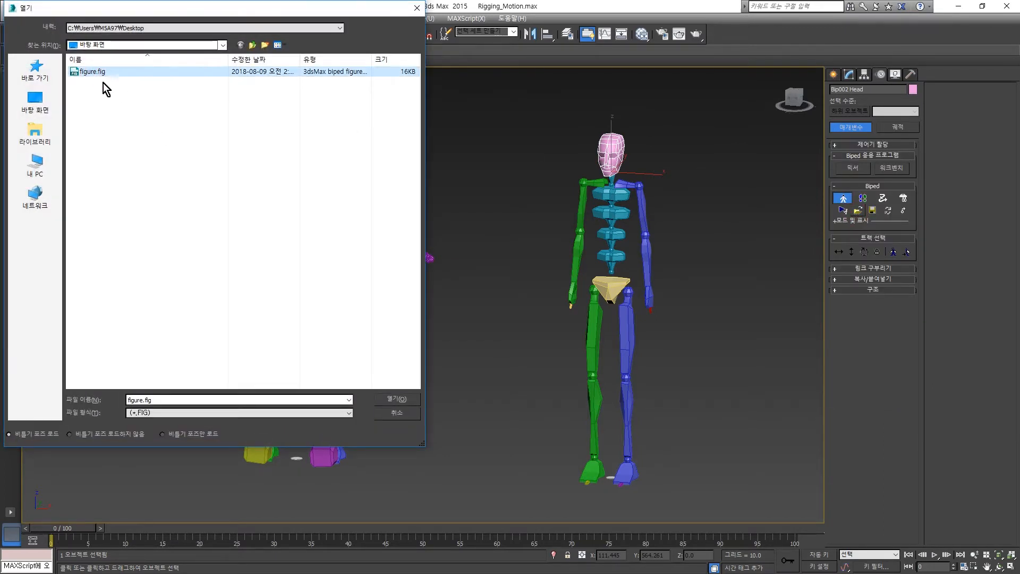
click(393, 403)
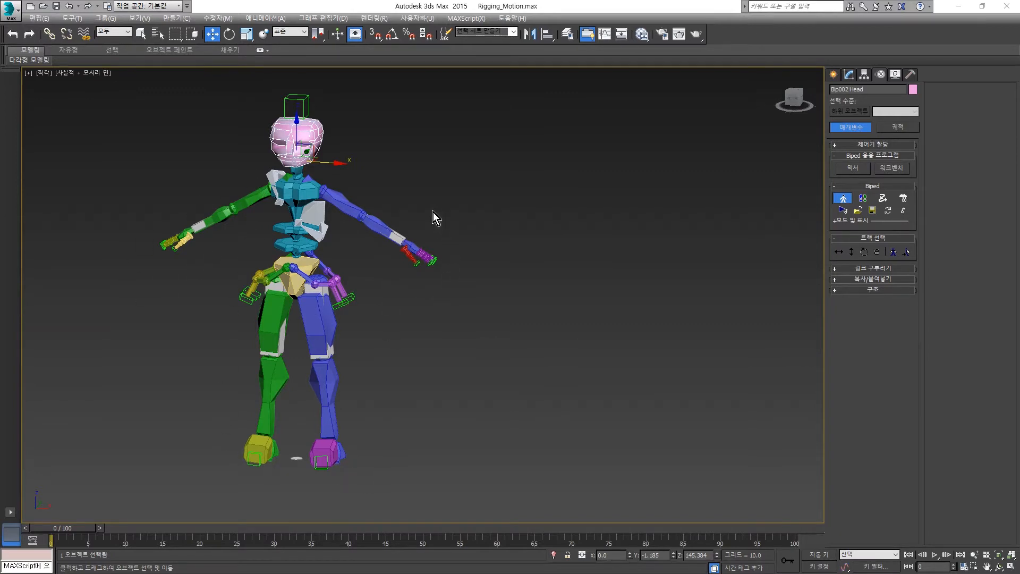
- Move the pink-headed biped horizontally off the original to about X 160 and check its hand
click(839, 253)
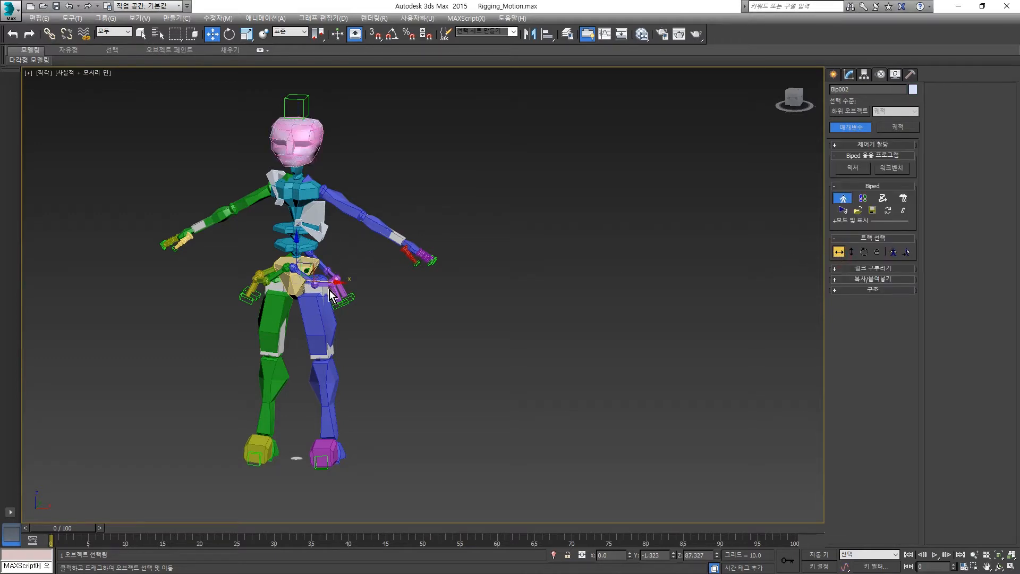
shift+drag(327, 289, 661, 314)
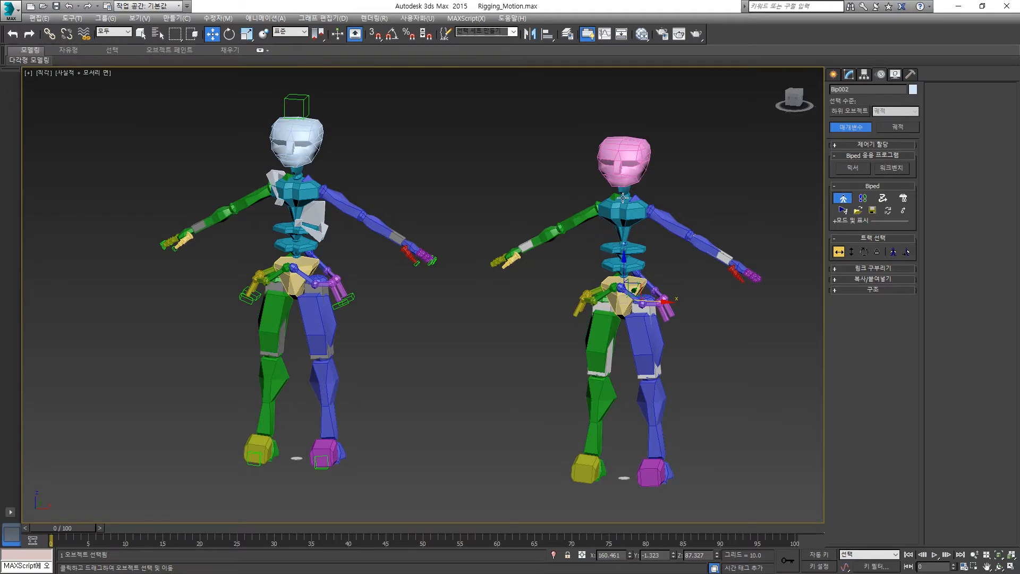
alt+middle_drag(592, 336, 490, 343)
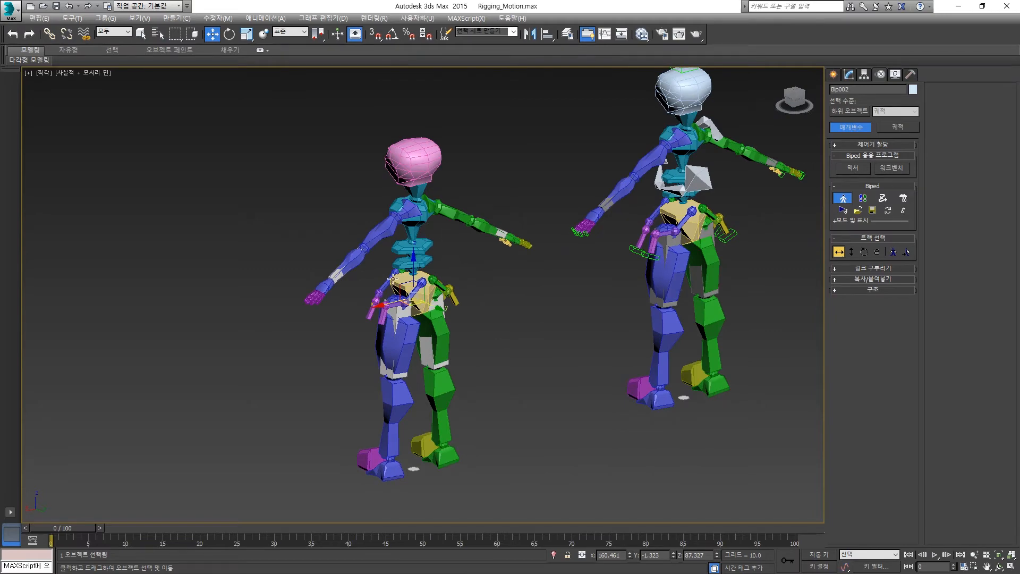
scroll(308, 298, up, 6)
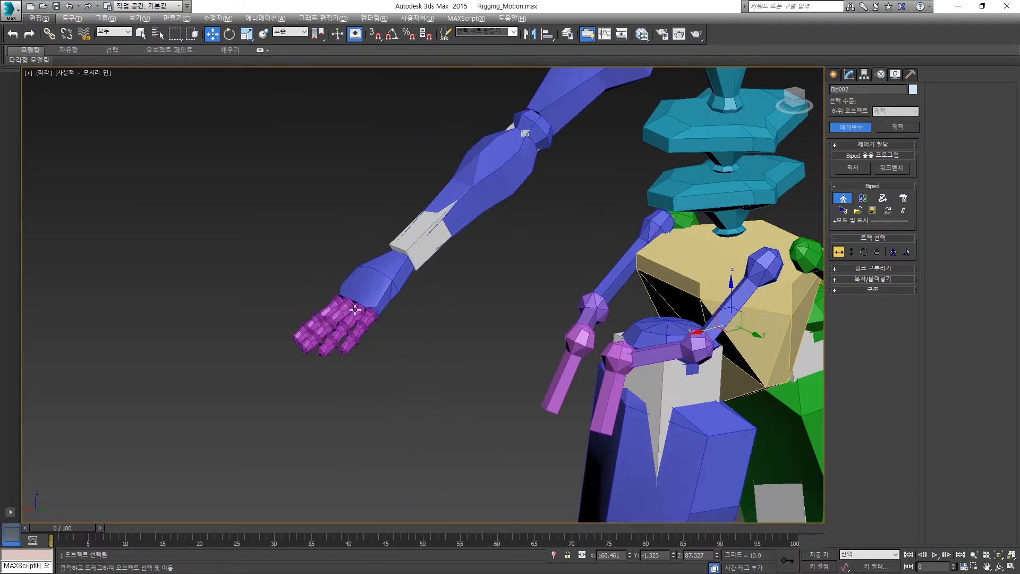
scroll(306, 389, up, 4)
scroll(462, 321, down, 10)
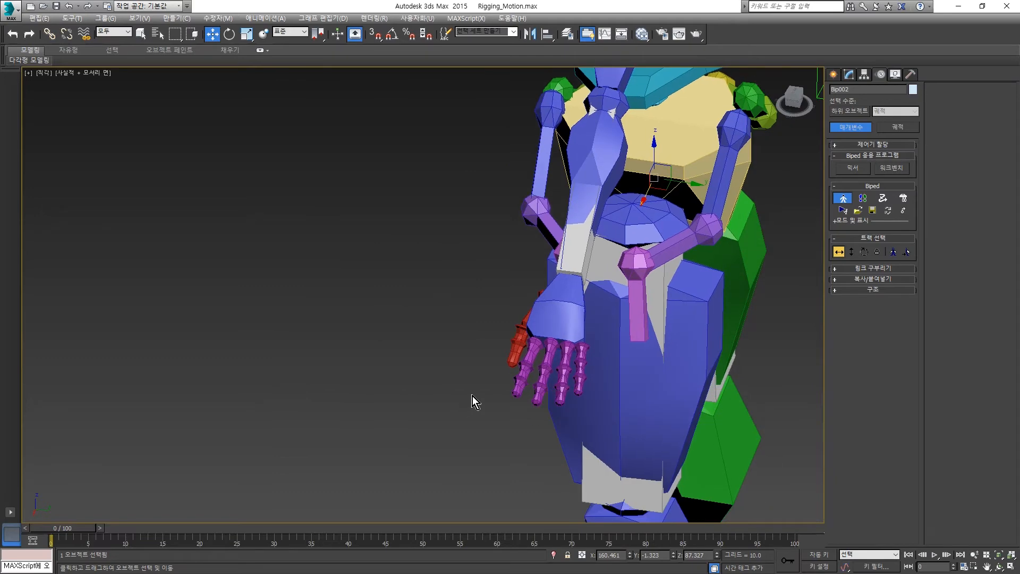
scroll(522, 325, down, 3)
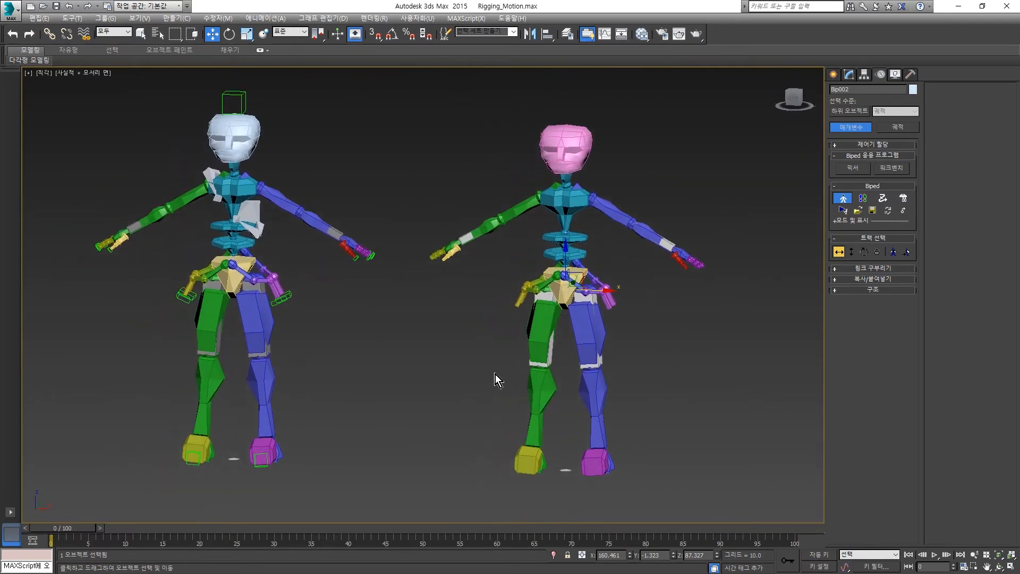
- Turn off Figure mode for both bipeds
click(844, 199)
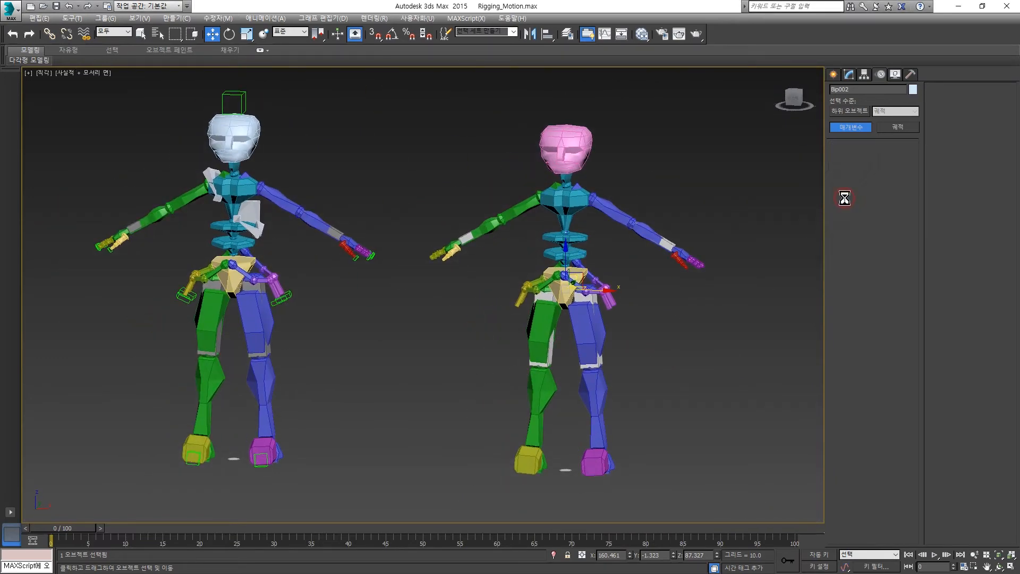
click(240, 157)
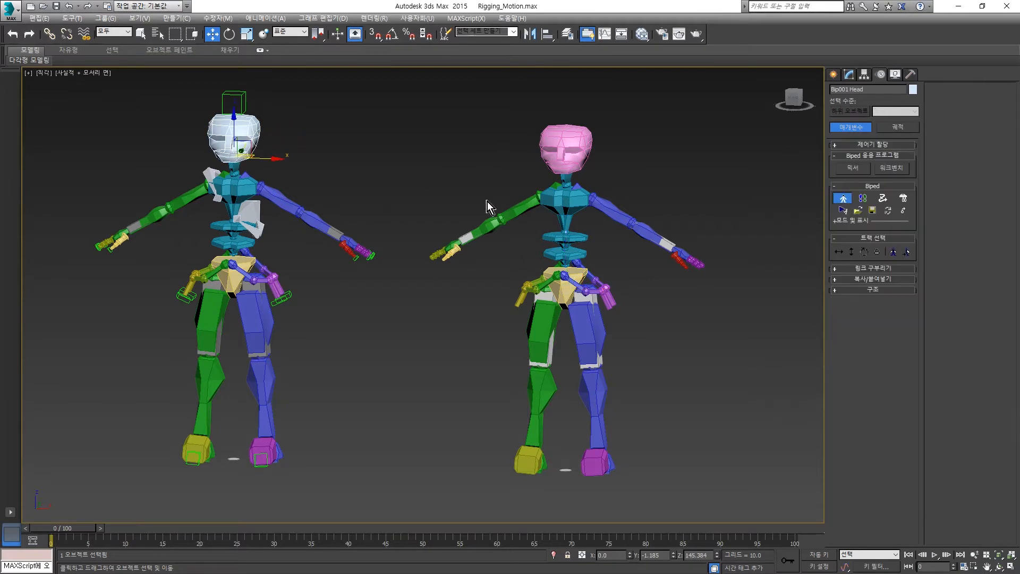
click(844, 197)
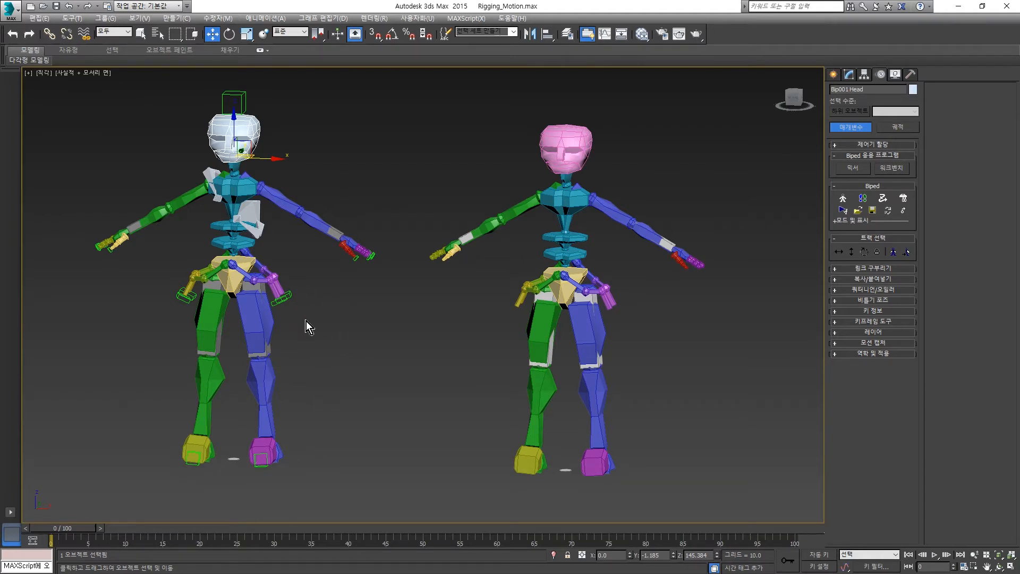
- Turn on Auto Key and create position, rotation and scale keys for the white-headed biped's left thigh at frame 0
click(260, 317)
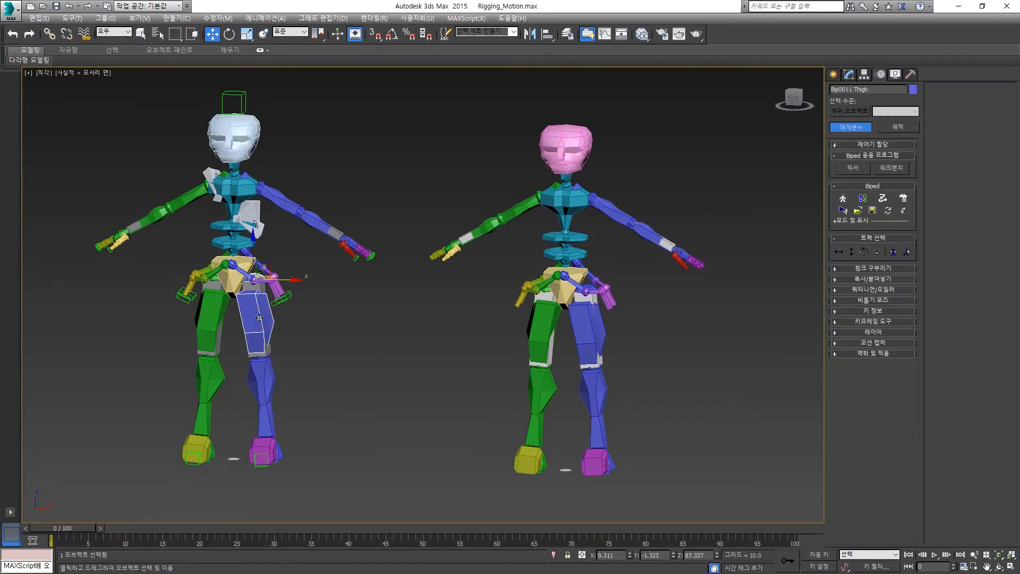
click(818, 555)
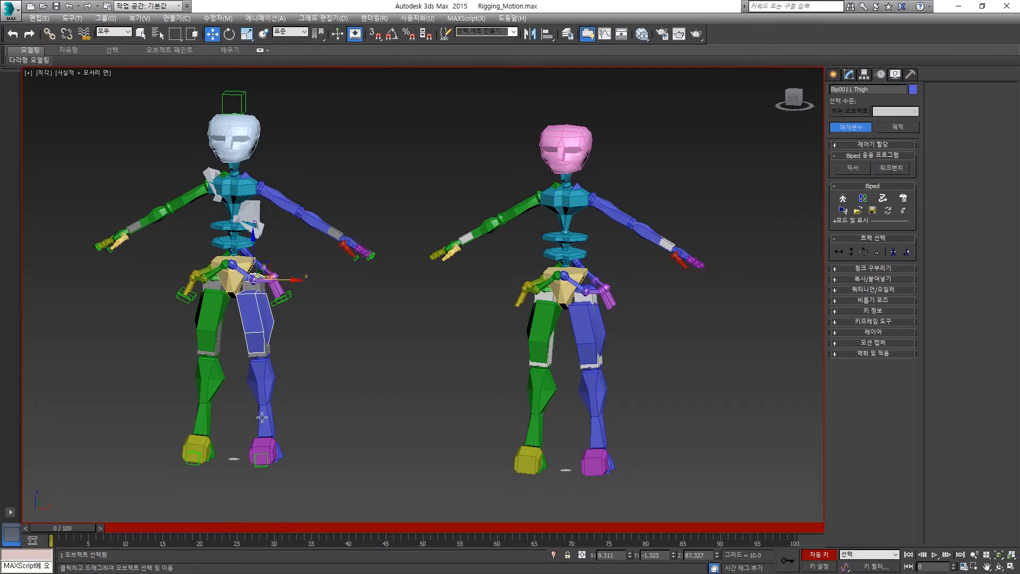
right_click(74, 531)
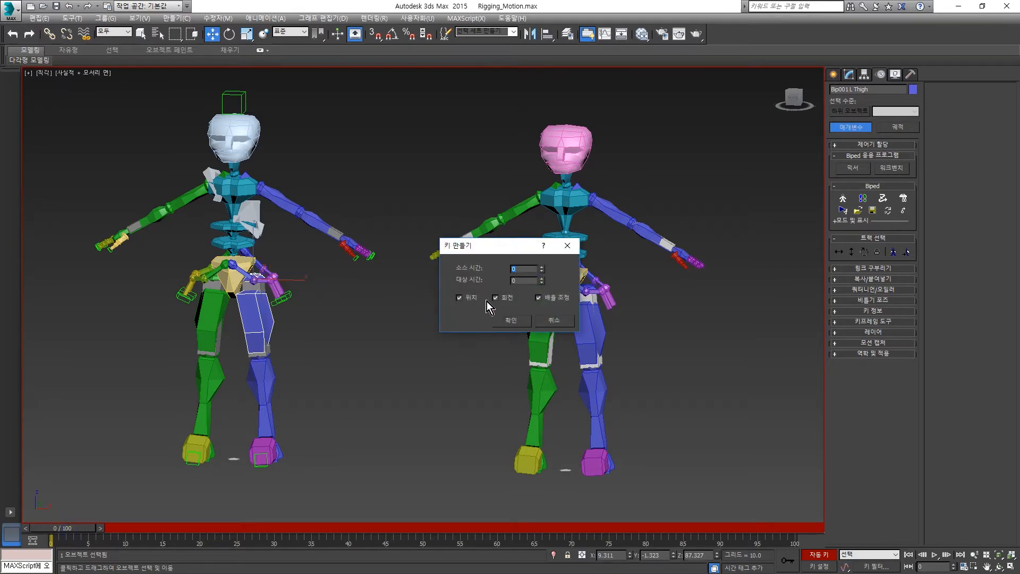
click(513, 321)
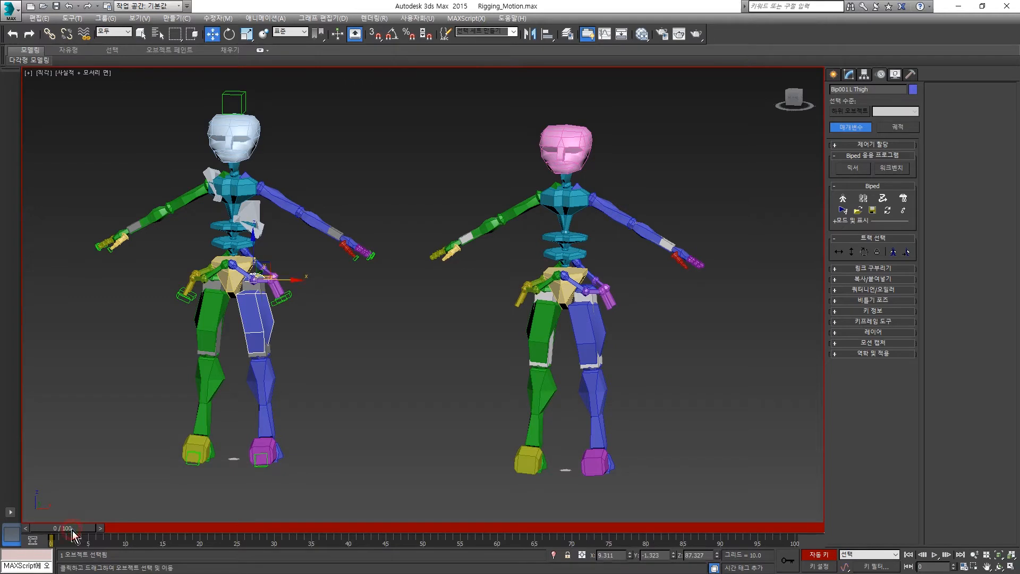
- At frame 10, rotate the left thigh in the Local coordinate system so the leg lifts forward
drag(72, 530, 148, 530)
key(w)
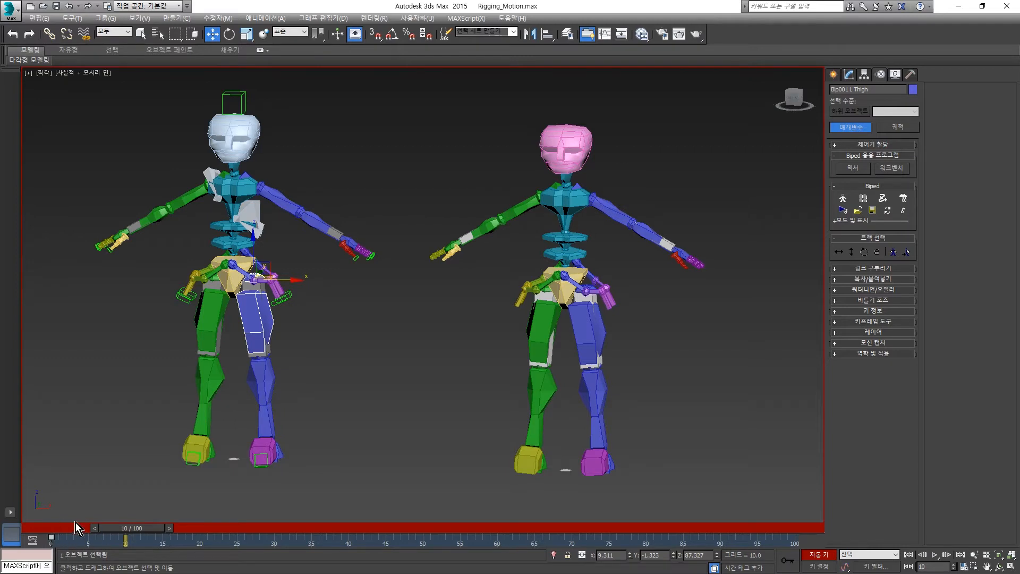
key(e)
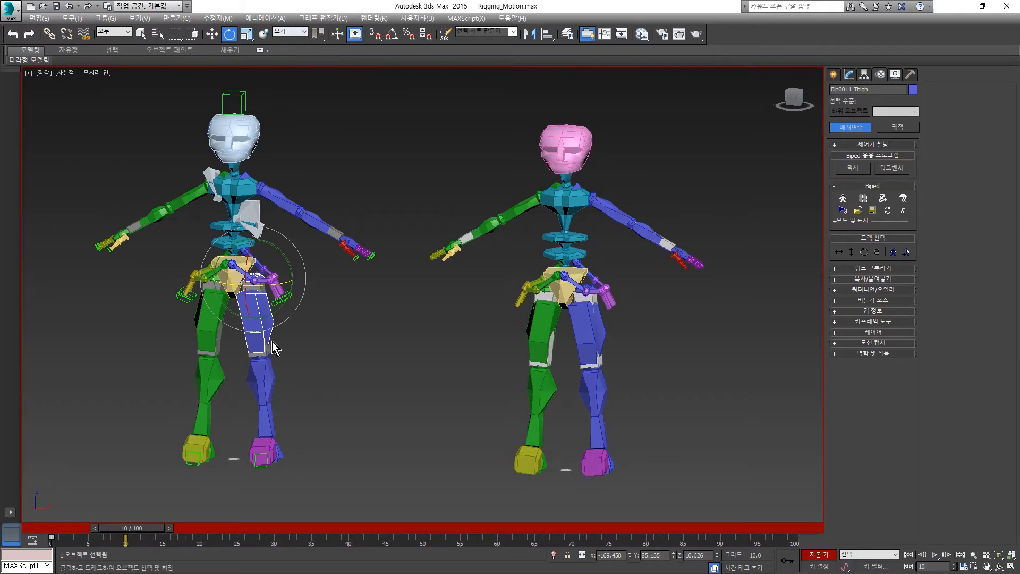
click(303, 32)
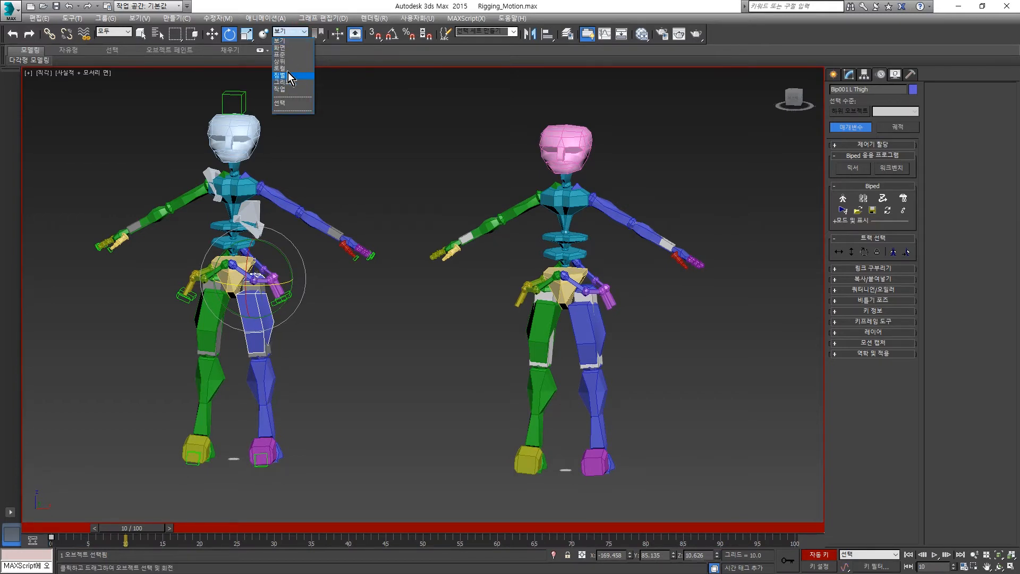
click(288, 70)
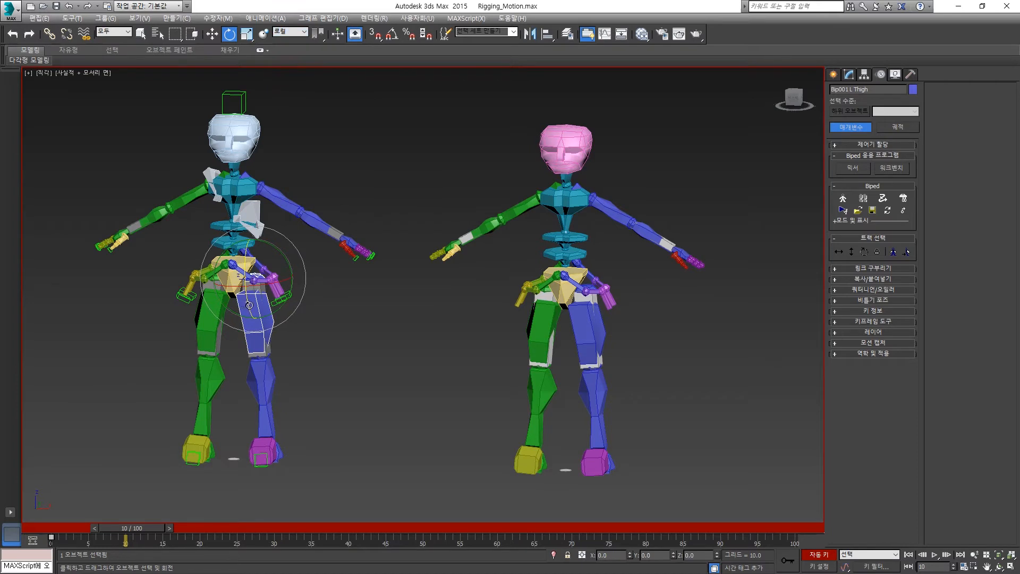
drag(246, 293, 221, 207)
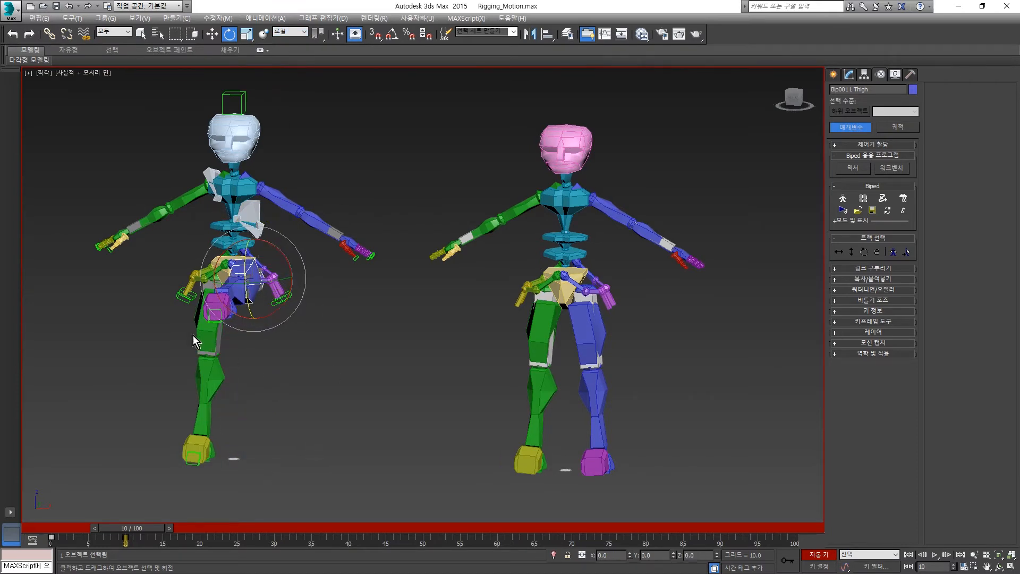
- Try rotating the left thigh back down at frame 20
drag(138, 533, 201, 530)
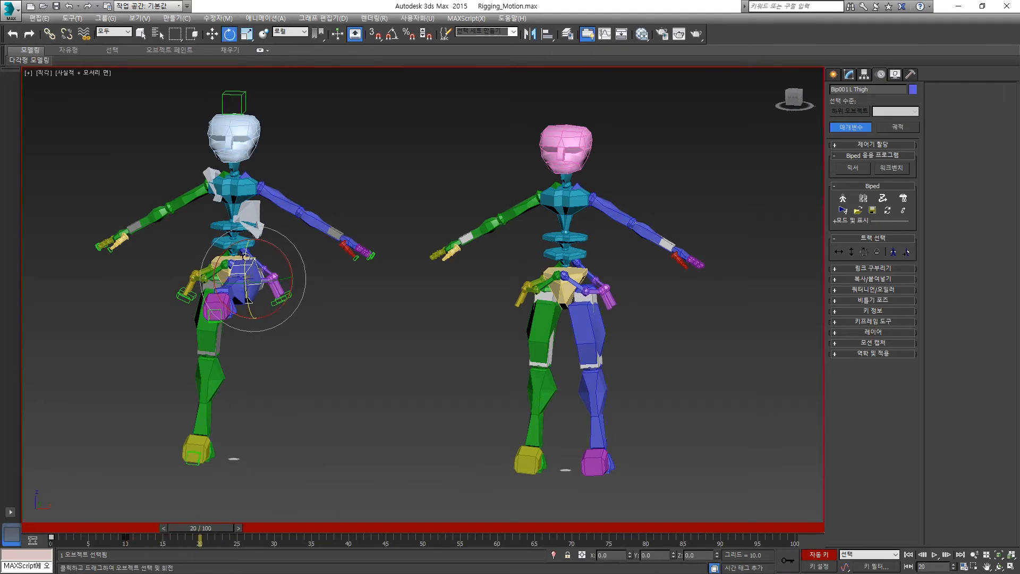
drag(246, 252, 264, 380)
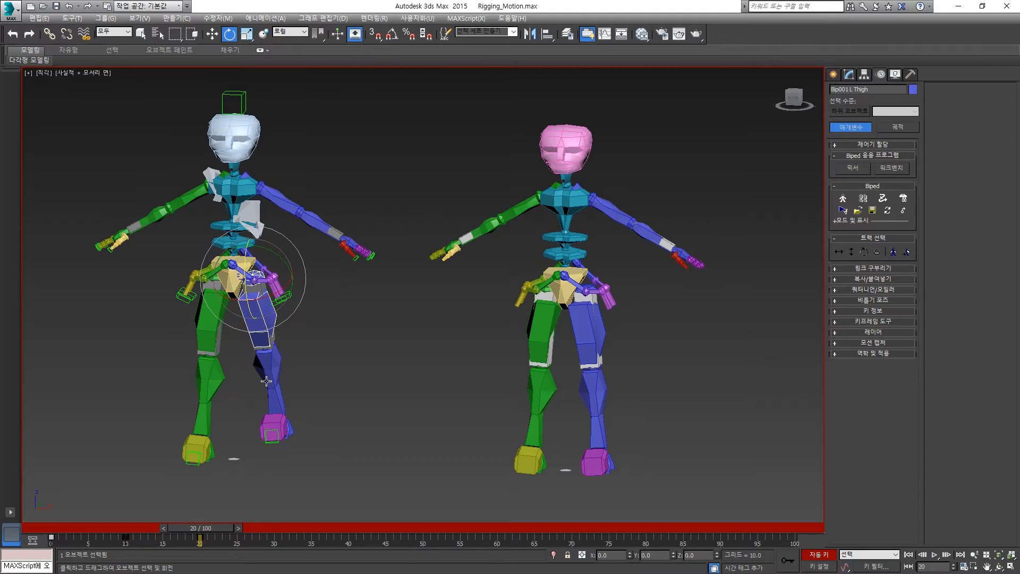
key(ctrl+z)
- Copy the left thigh's frame 0 key to frame 20, scrub to frame 21 and turn off Auto Key
drag(72, 538, 41, 546)
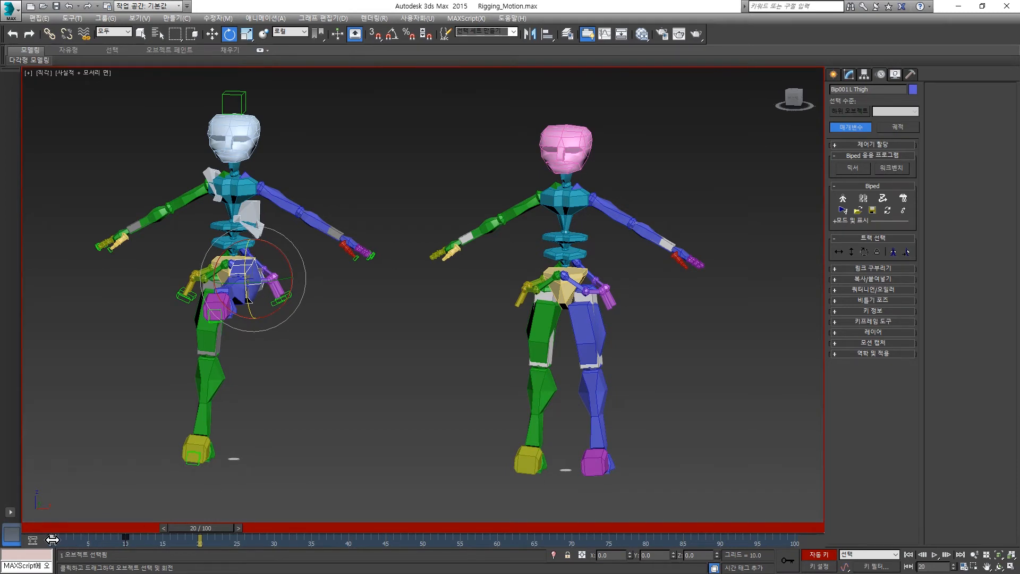
shift+drag(52, 540, 199, 565)
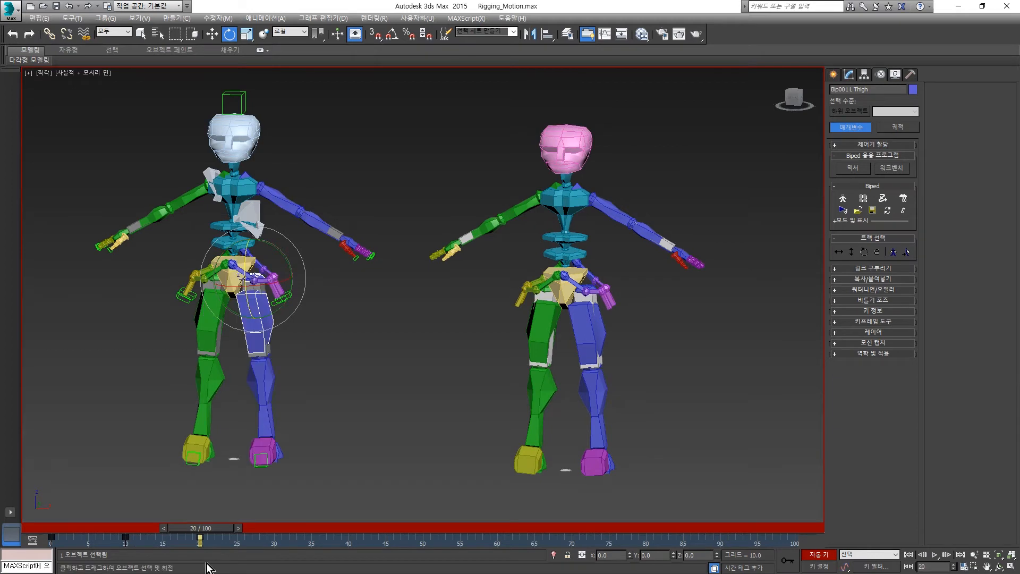
mouse_move(210, 530)
mouse_down()
mouse_move(76, 524)
mouse_move(225, 523)
mouse_up()
key(e)
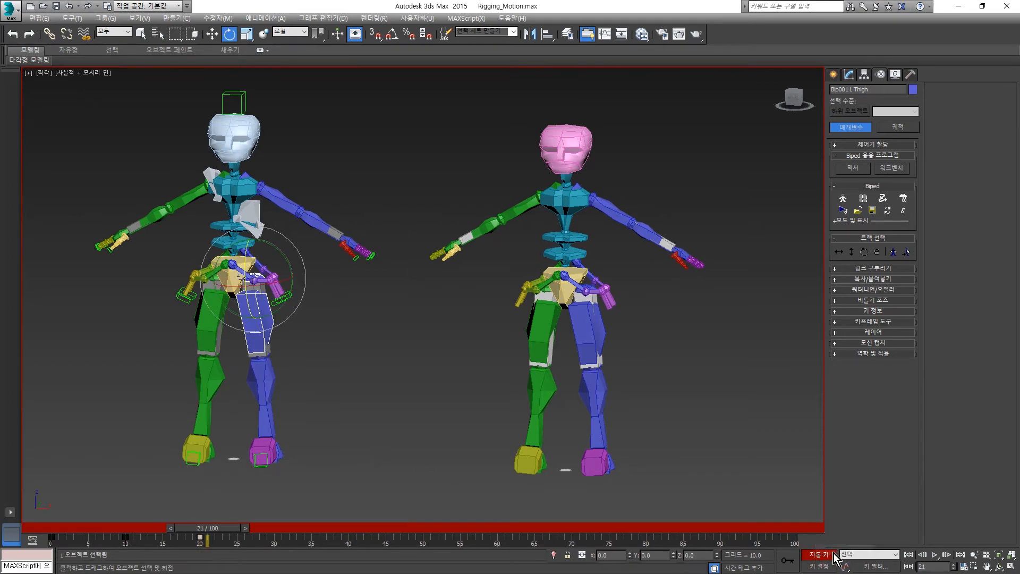
click(817, 557)
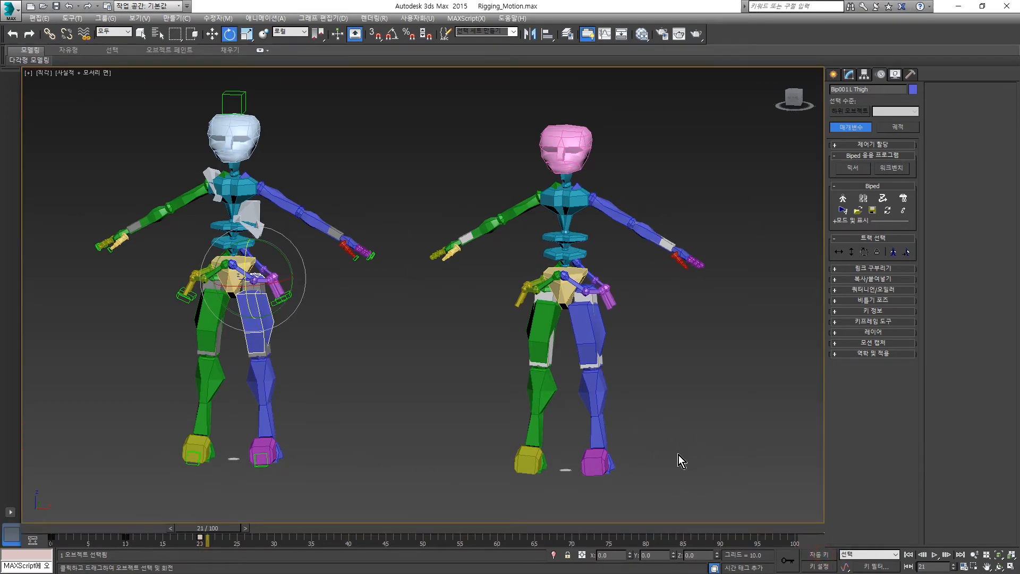
- Play back the white-headed biped's leg-lift animation from frame 0, then stop it and return to frame 0
click(907, 556)
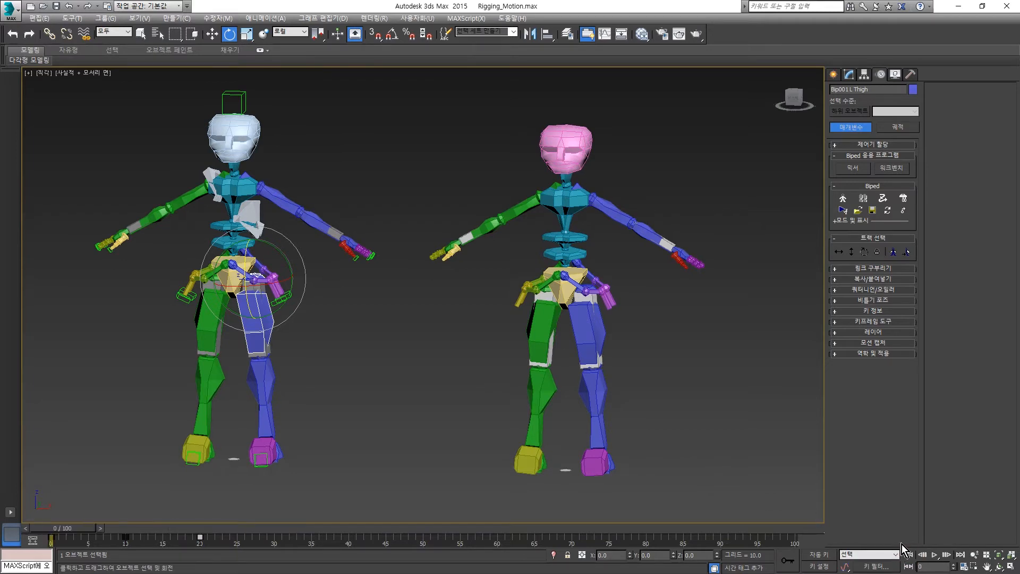
click(935, 555)
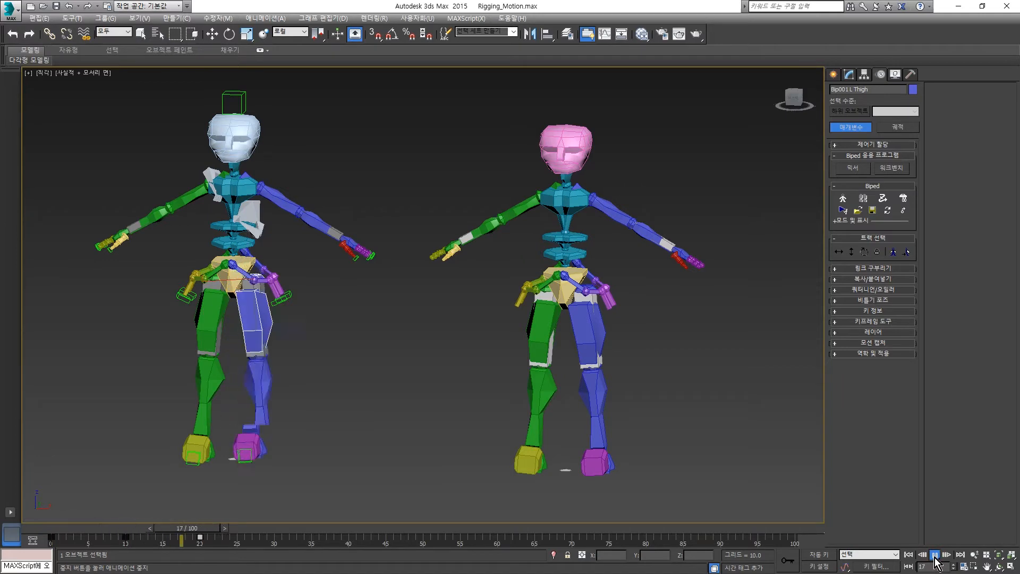
click(935, 555)
click(908, 555)
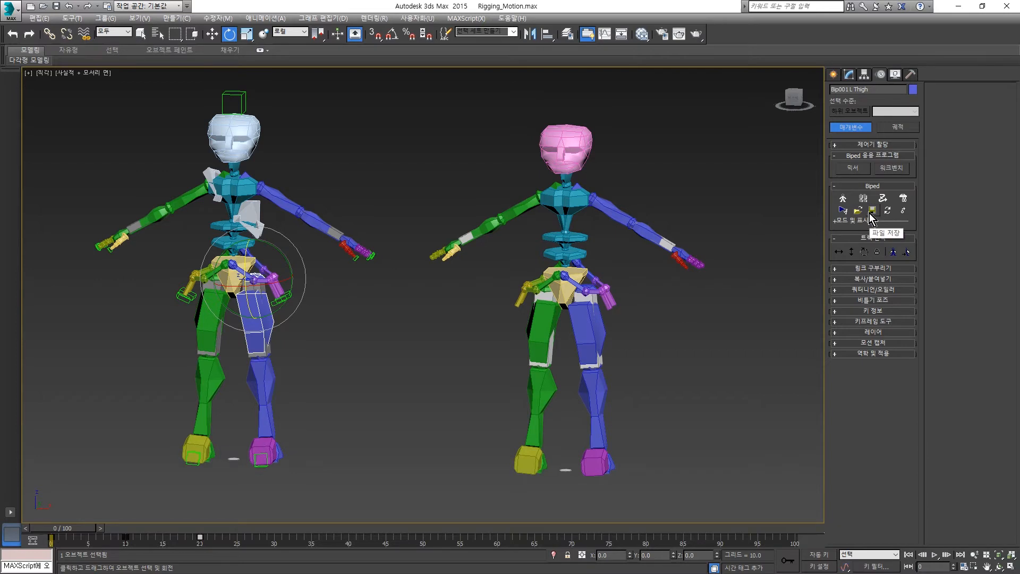
- With Figure mode off, open the motion file save for the white-headed biped and keep the BIP file type
click(843, 199)
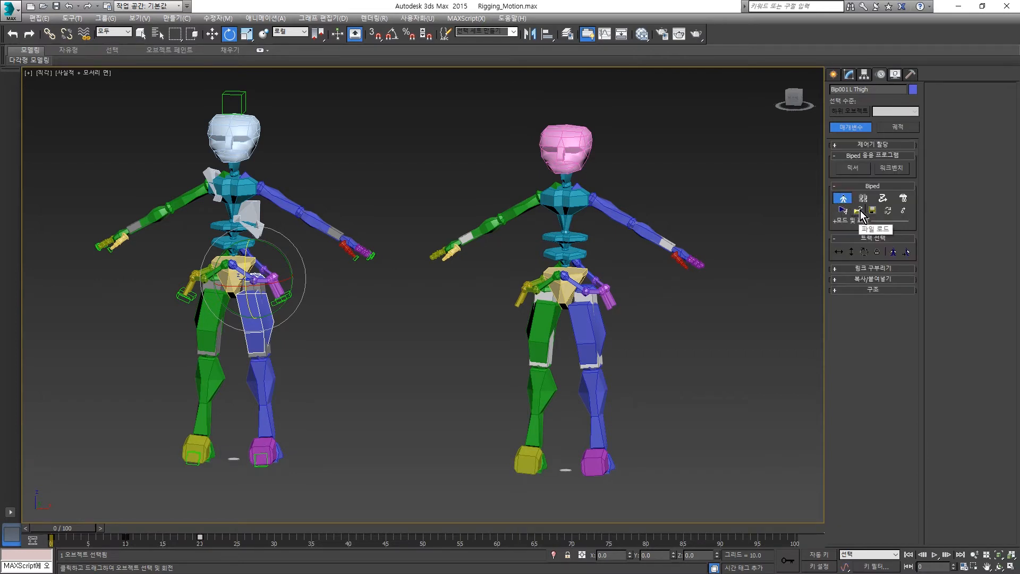
click(844, 199)
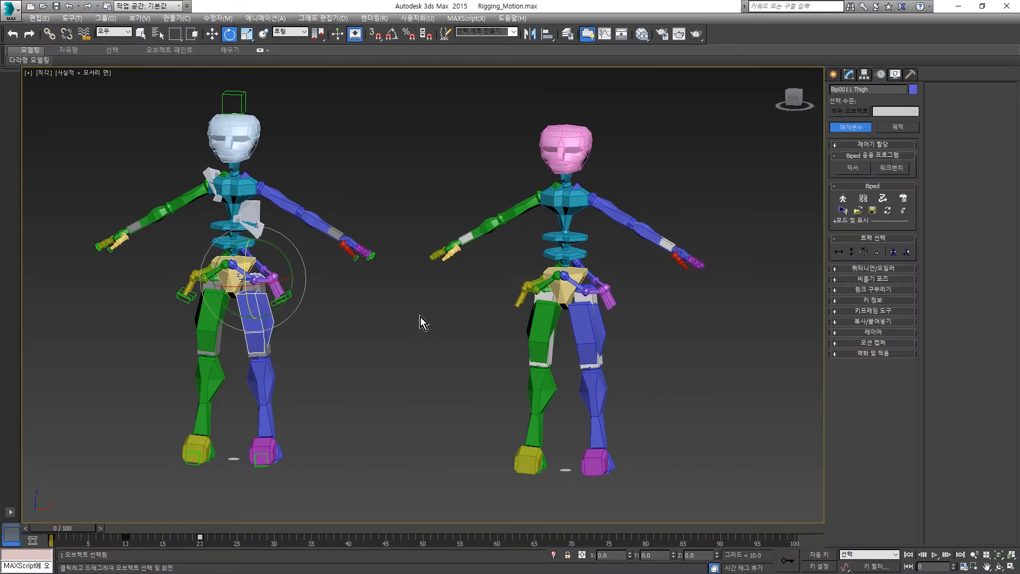
drag(287, 199, 280, 214)
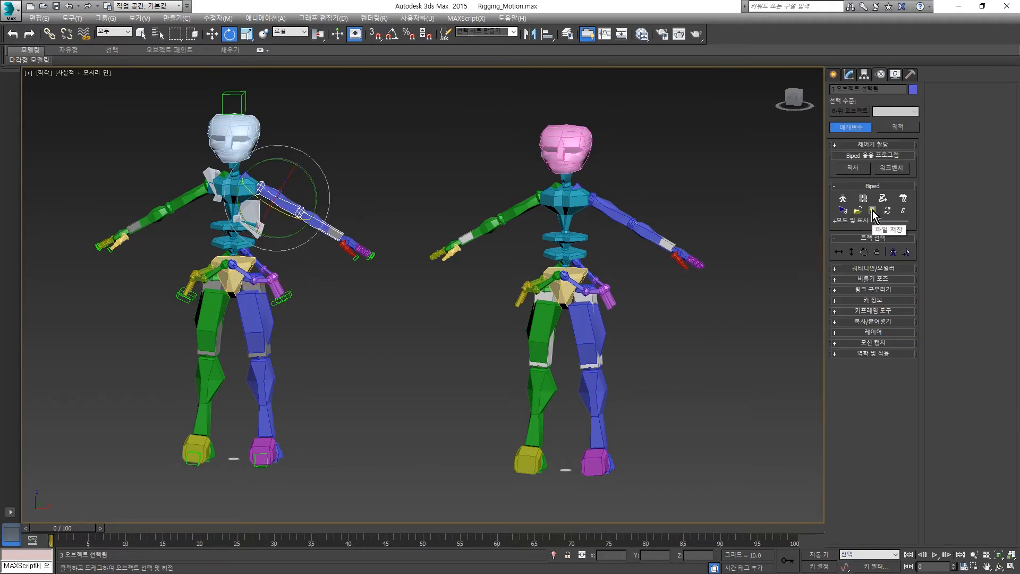
click(873, 211)
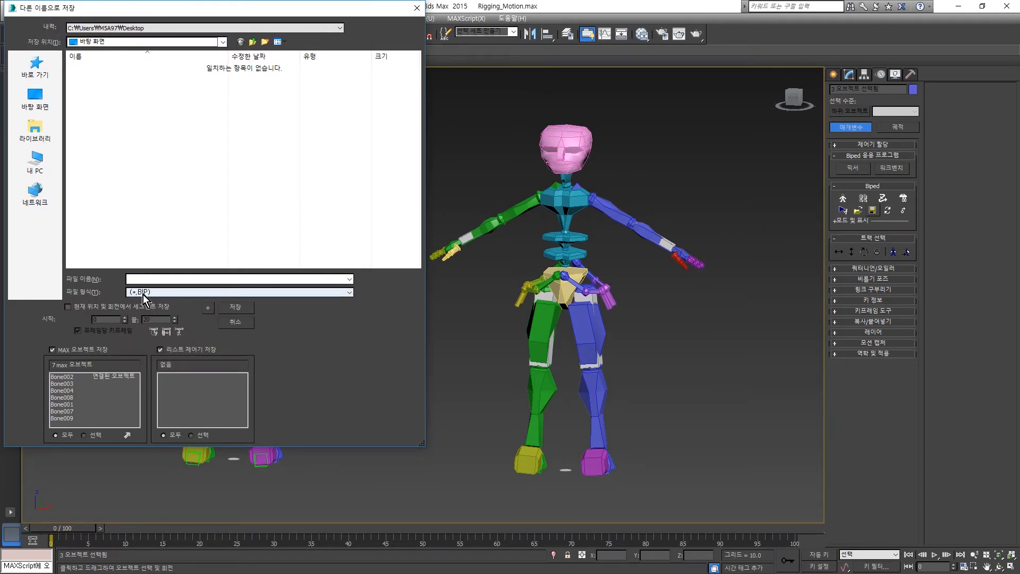
click(352, 293)
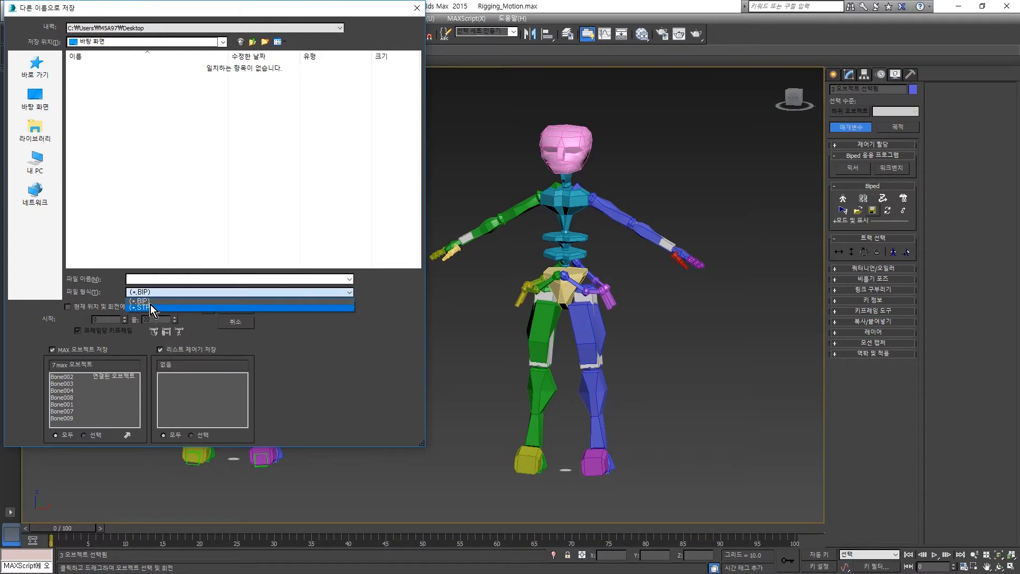
click(147, 301)
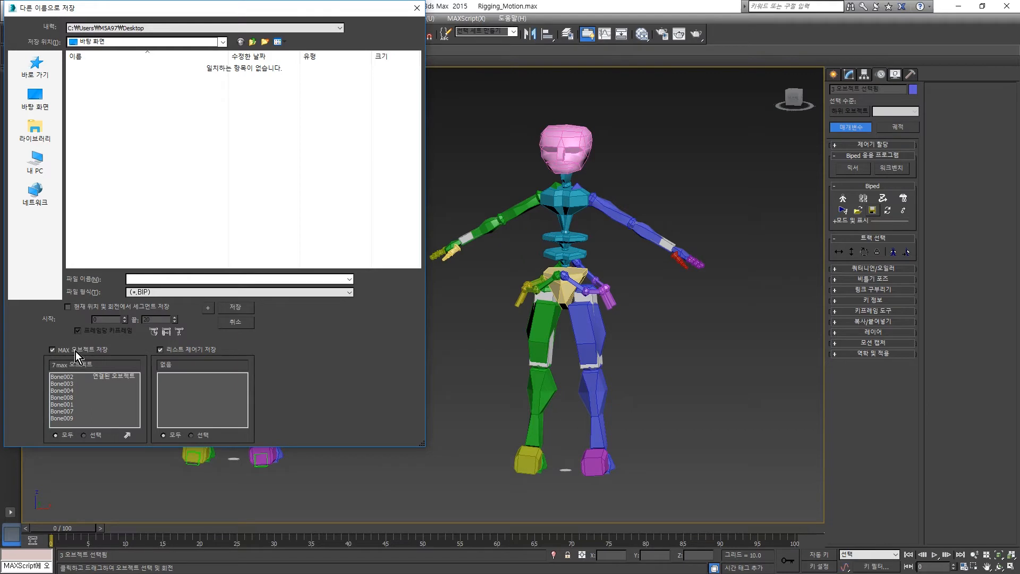
- Save the white-headed biped's motion to the desktop as animation.bip with its MAX objects included
drag(177, 12, 513, 43)
click(388, 380)
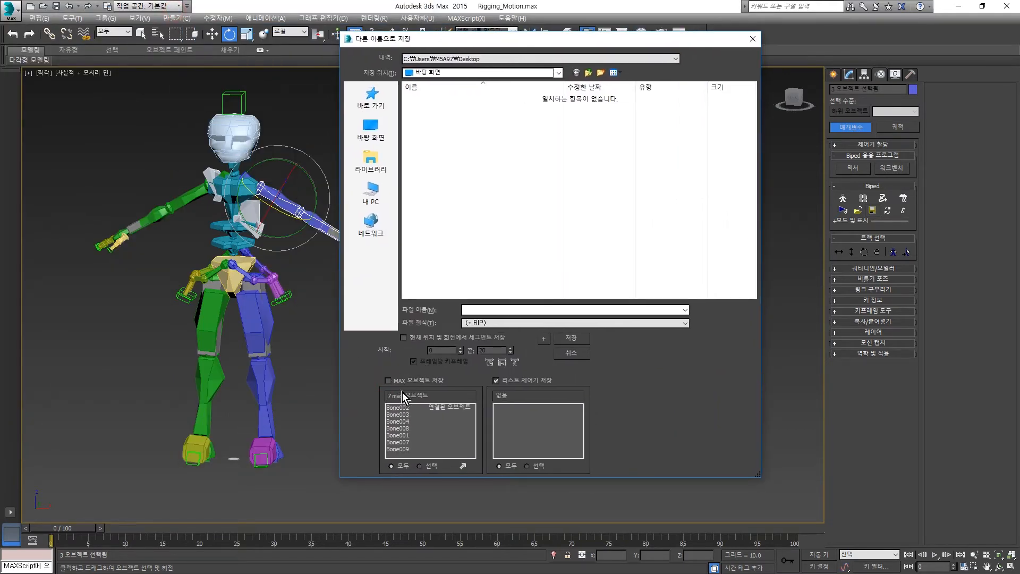
click(390, 381)
click(488, 311)
text(animation)
click(578, 340)
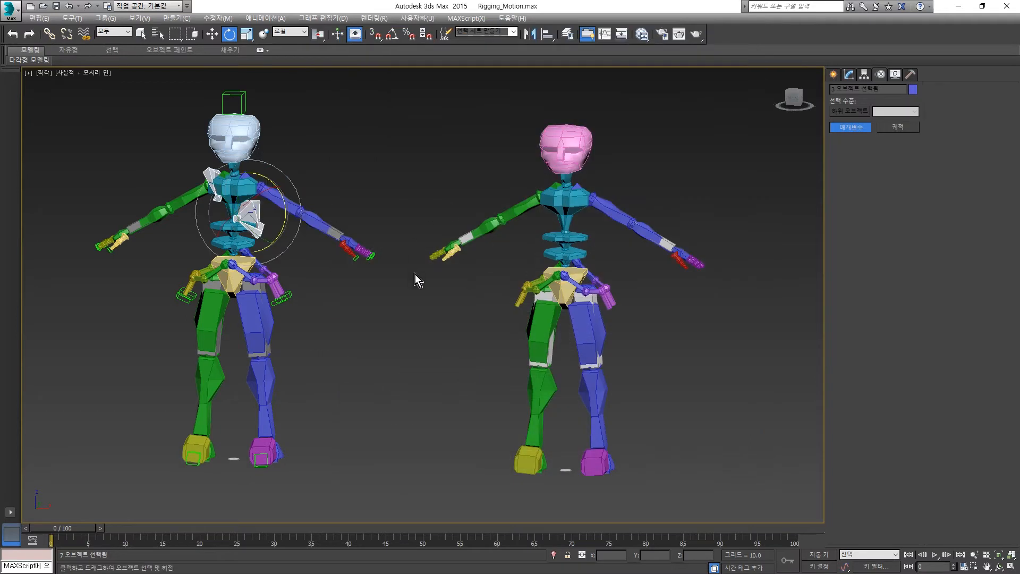
- Load animation.bip onto the pink-headed biped with loading of MAX objects turned off
click(609, 209)
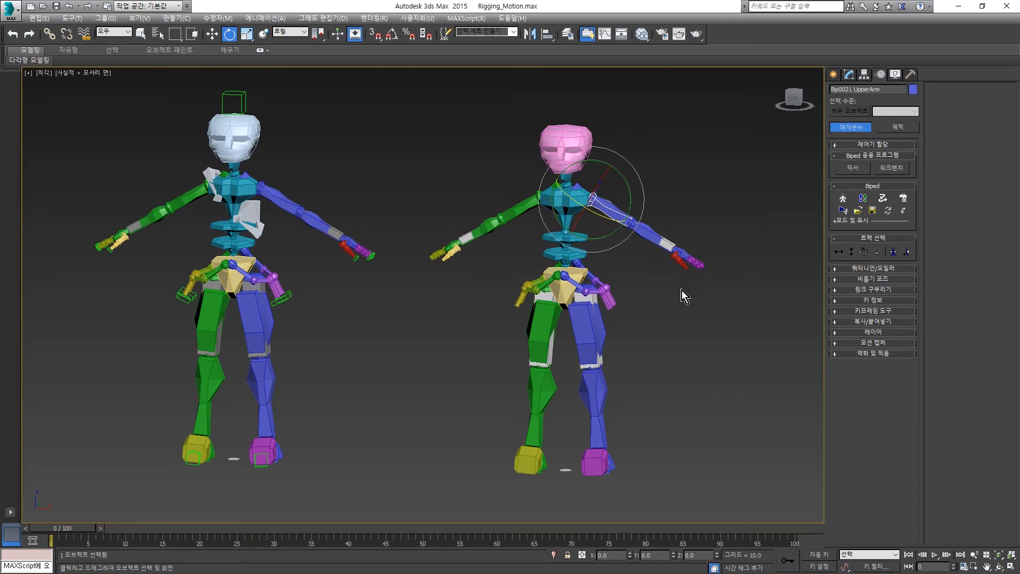
click(860, 212)
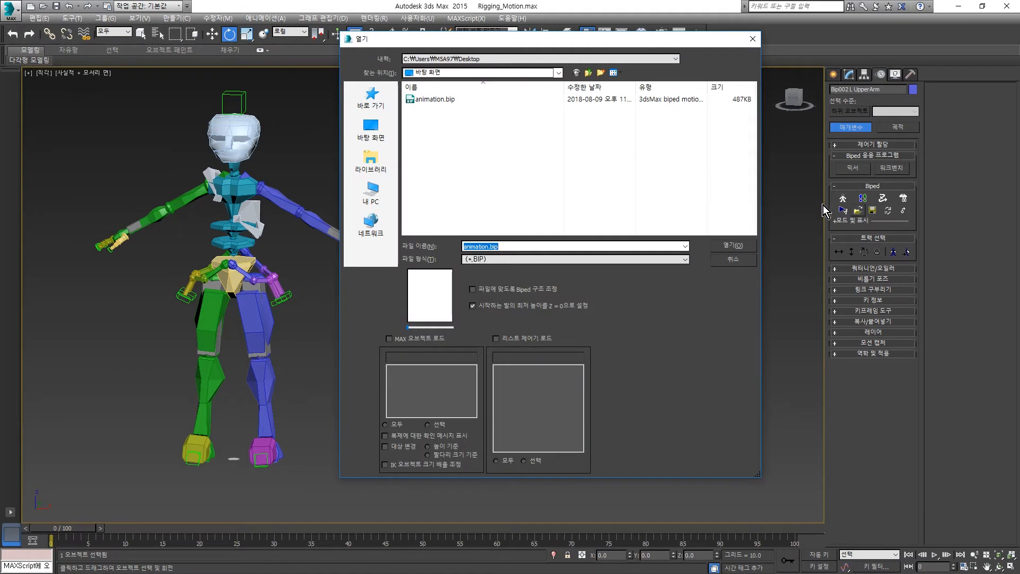
click(433, 101)
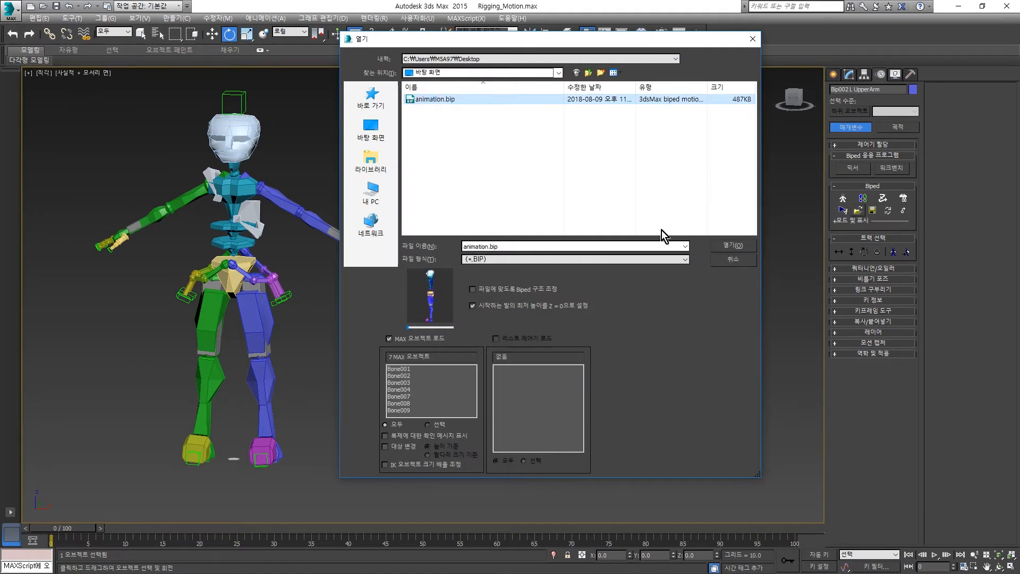
drag(574, 42, 311, 48)
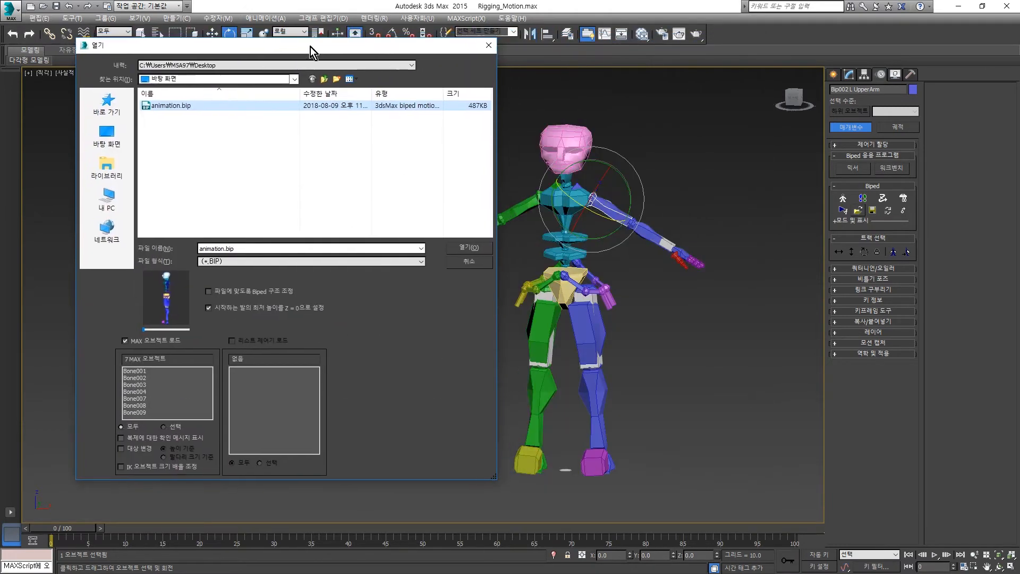
click(126, 341)
click(471, 247)
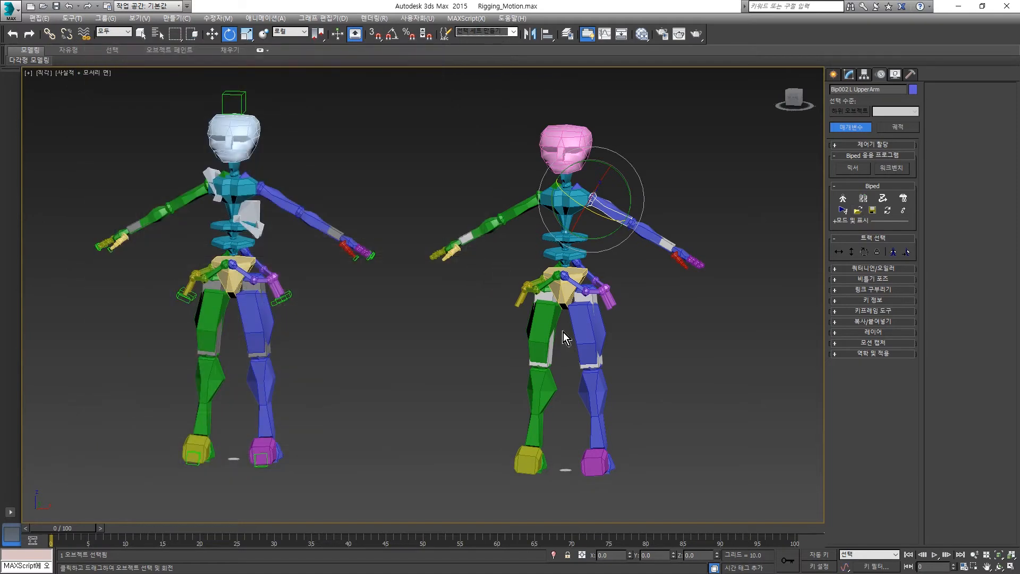
- Check the pink-headed biped's left thigh for keys, play back the motion and return to frame 0
click(671, 365)
click(580, 329)
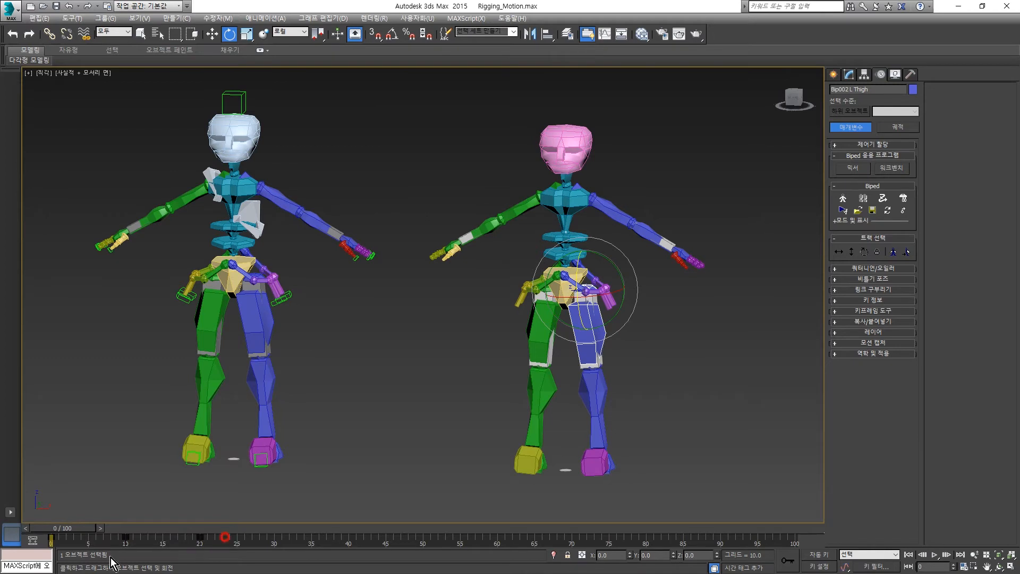
click(391, 412)
click(936, 555)
click(935, 554)
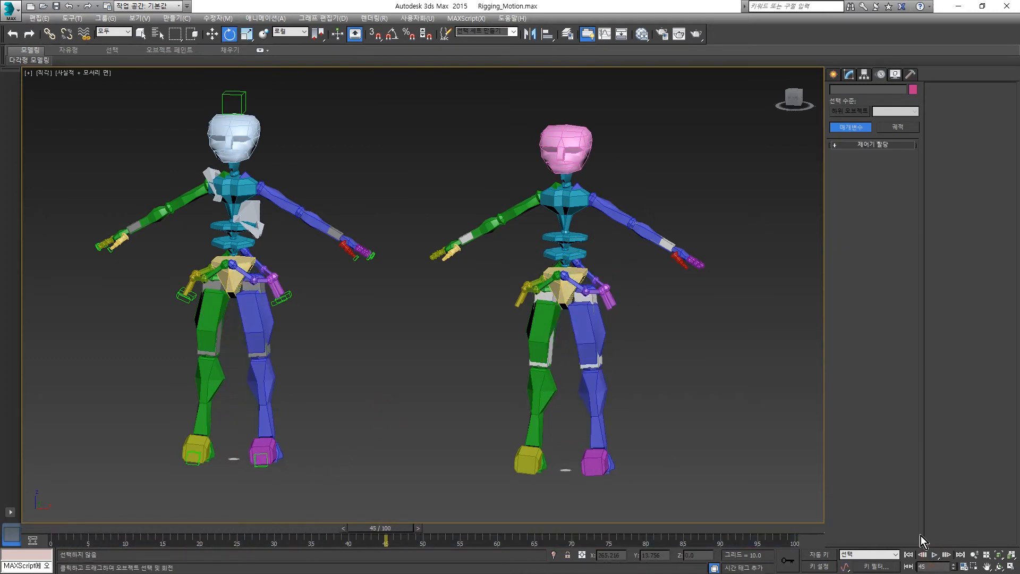
click(909, 555)
- Delete the motion keys of the pink-headed biped's left thigh
click(686, 310)
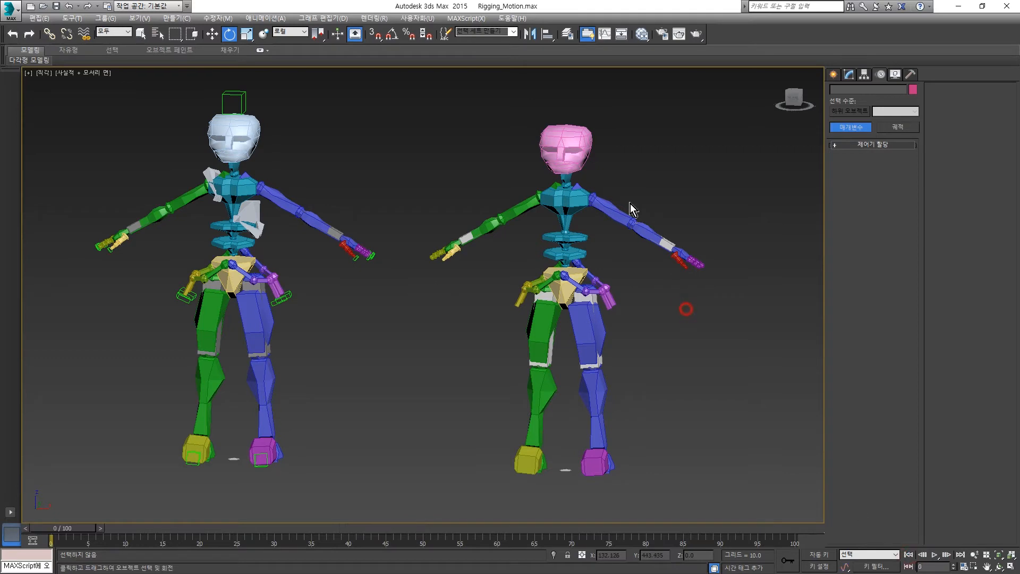
click(563, 141)
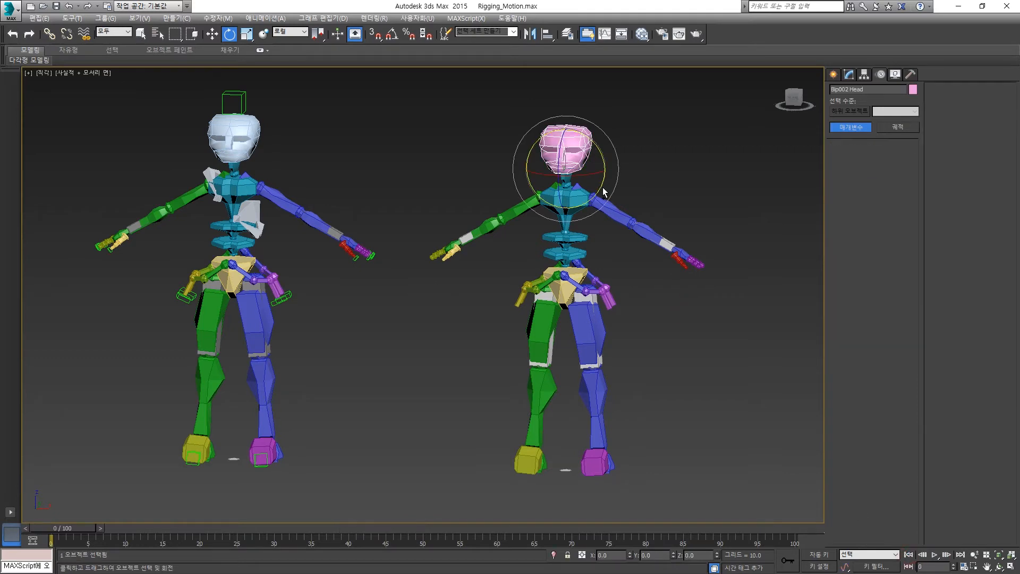
click(602, 227)
click(581, 325)
key(ctrl+z)
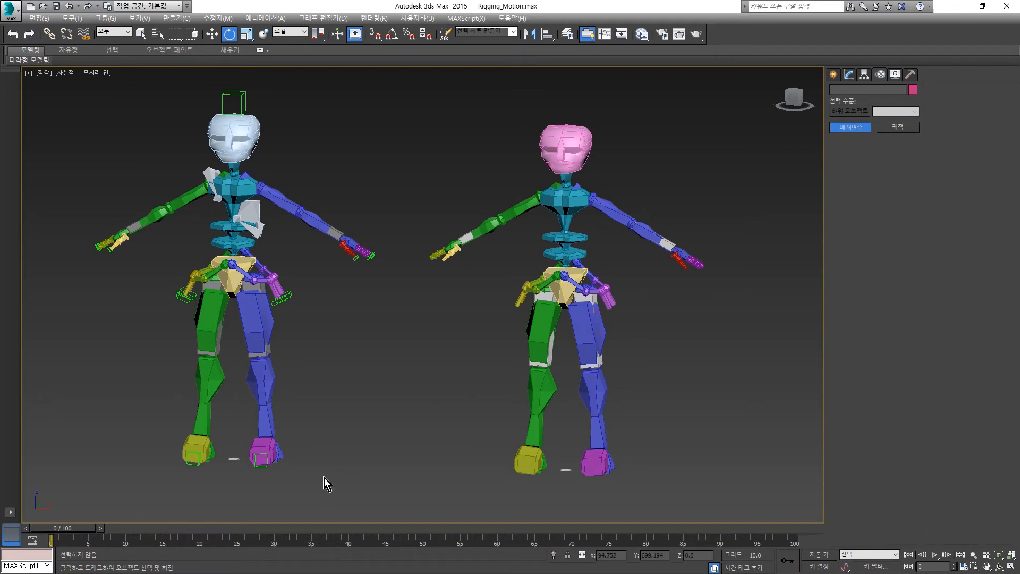
key(ctrl+z)
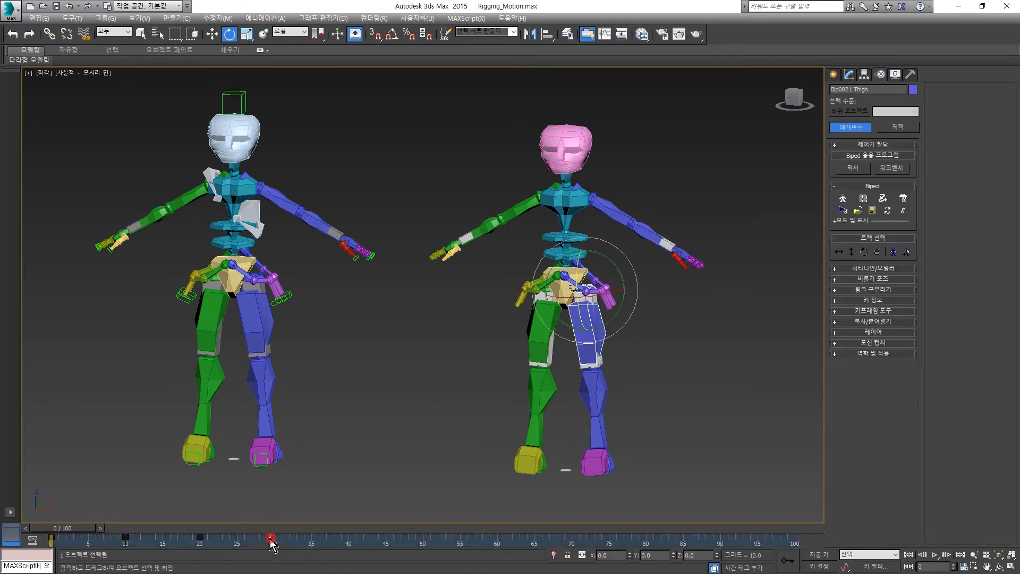
key(Delete)
- Play back the pink-headed biped without the deleted keys and return the timeline to frame 0
click(936, 555)
click(935, 555)
key(e)
drag(259, 526, 64, 549)
- Load animation.bip onto the pink-headed biped with loading of MAX objects turned on
click(565, 139)
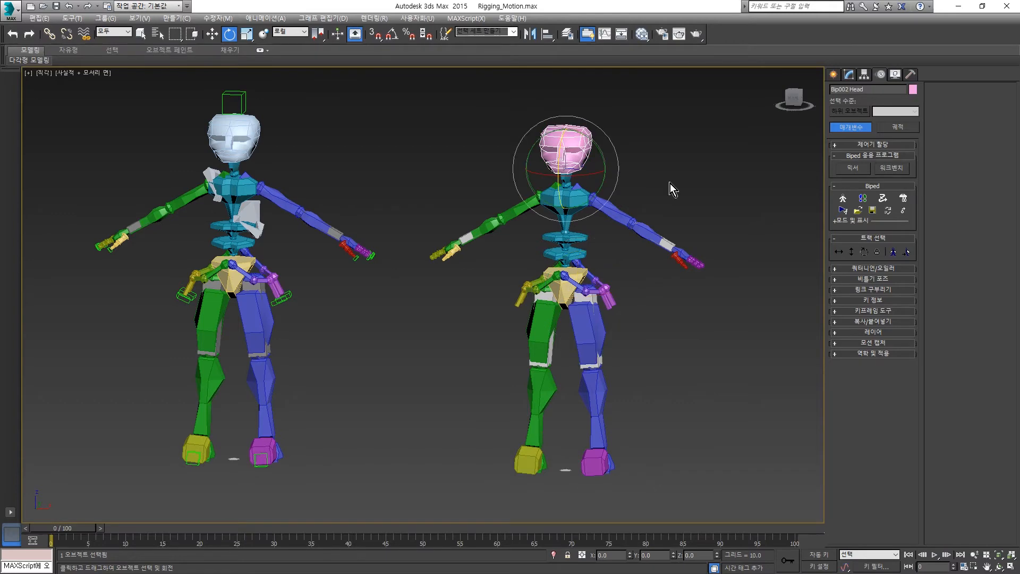
click(858, 210)
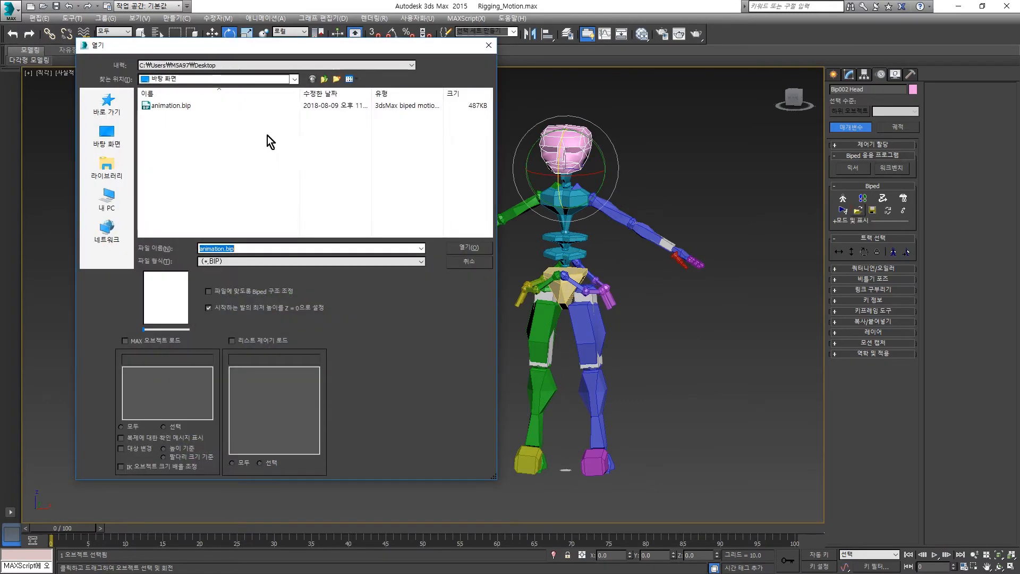
click(173, 106)
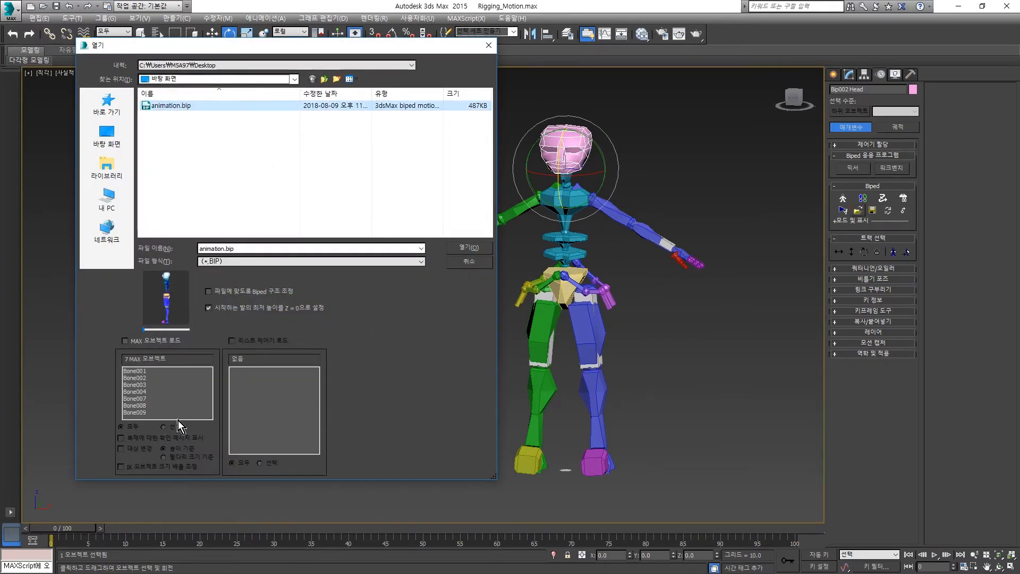
click(129, 344)
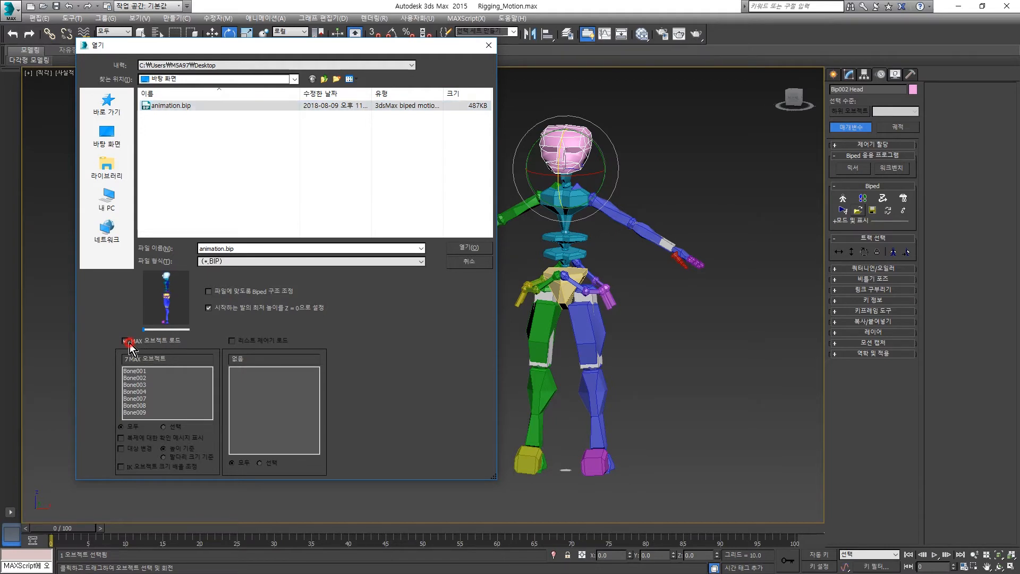
click(470, 249)
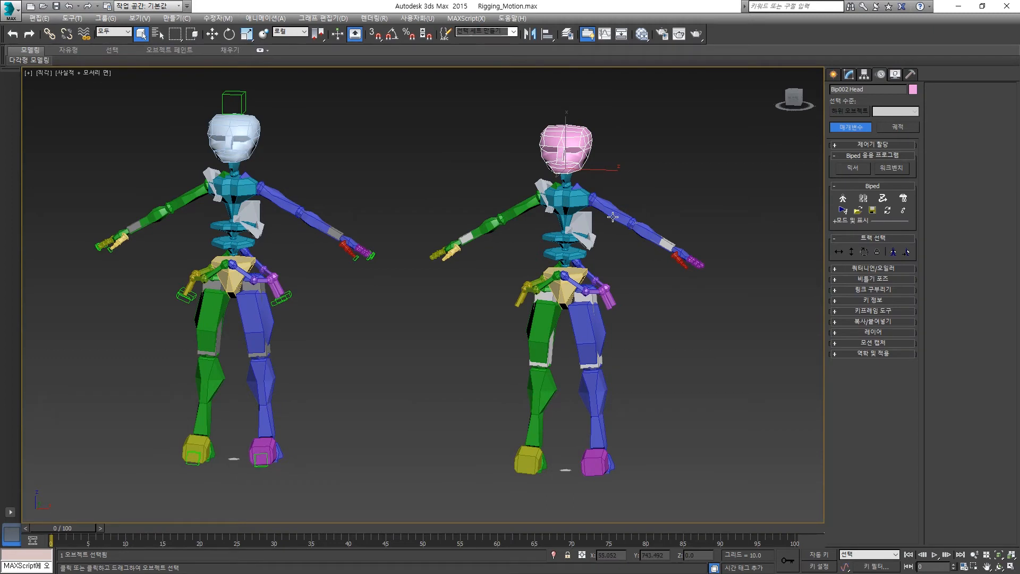
- Compare the chest bones on both bipeds, play back the motion and return to frame 0
click(246, 216)
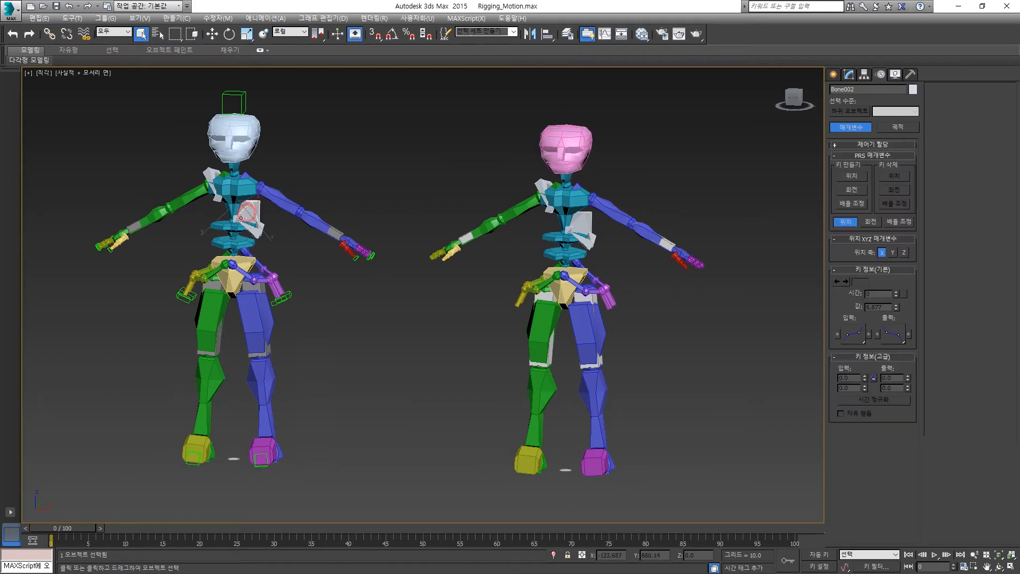
click(588, 219)
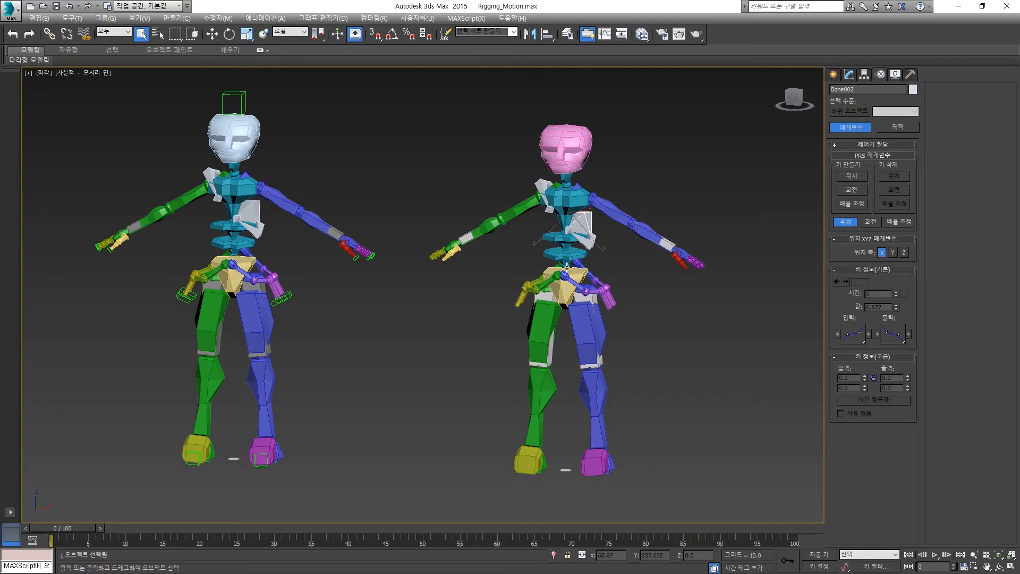
click(673, 370)
click(934, 555)
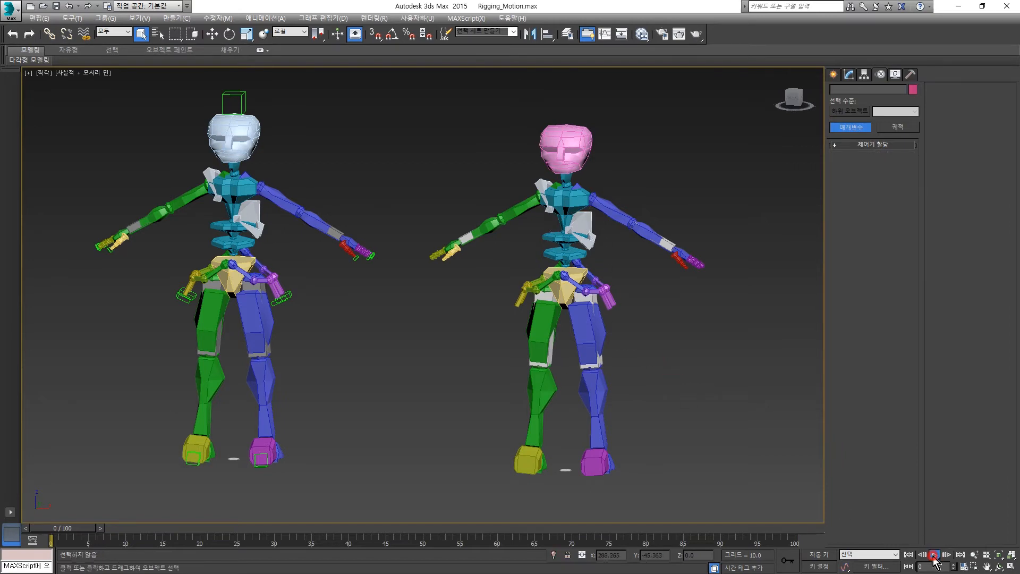
click(934, 554)
click(908, 554)
- Switch Figure mode on and off for the pink-headed biped to compare both modes, leaving it off
click(566, 146)
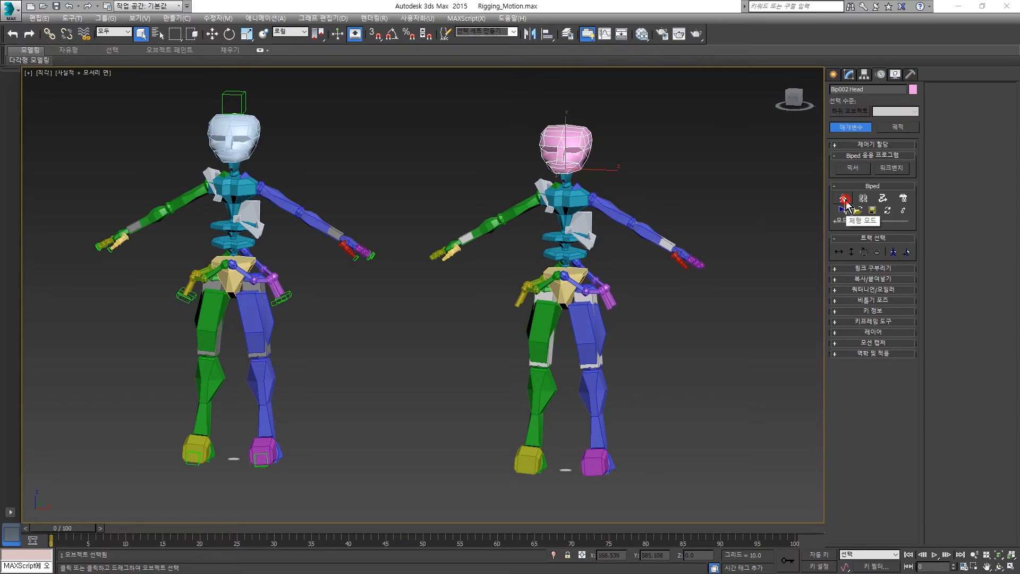
click(845, 199)
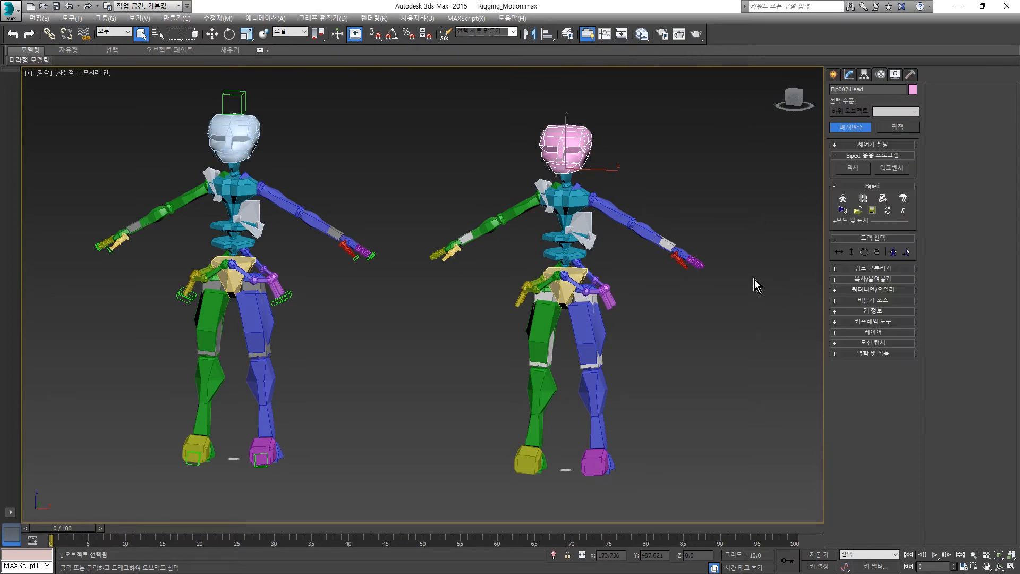
click(844, 199)
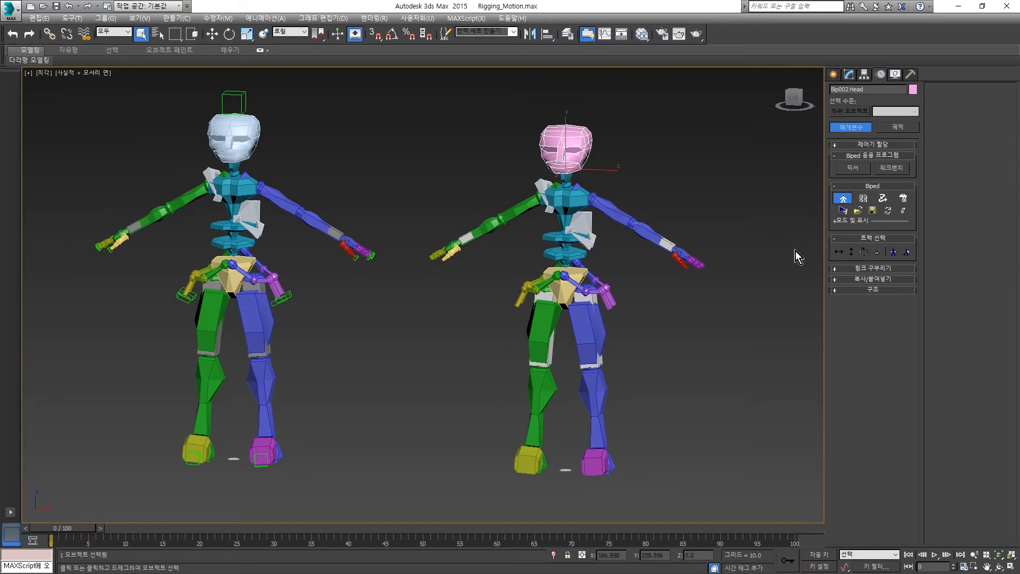
click(849, 198)
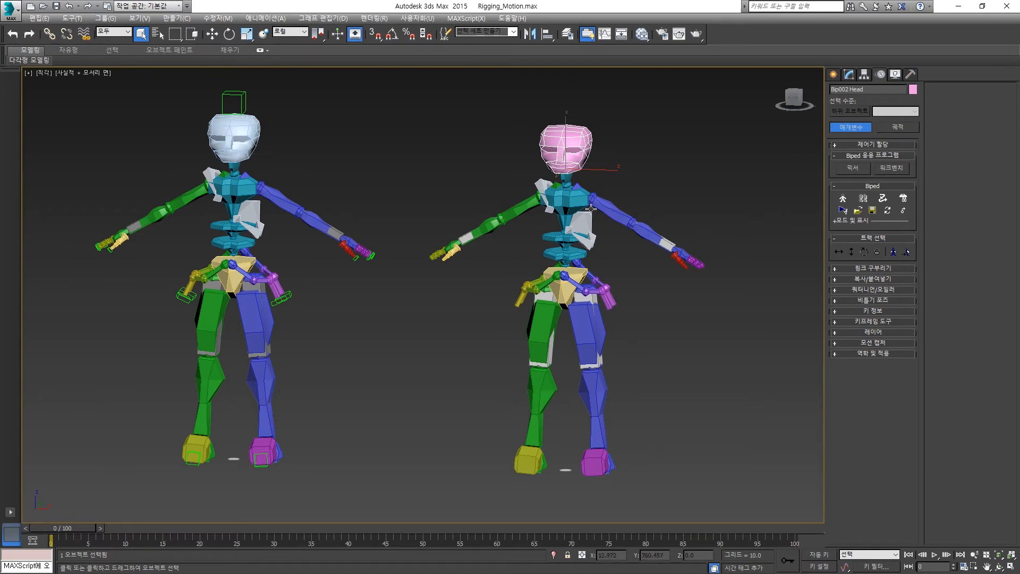
click(844, 200)
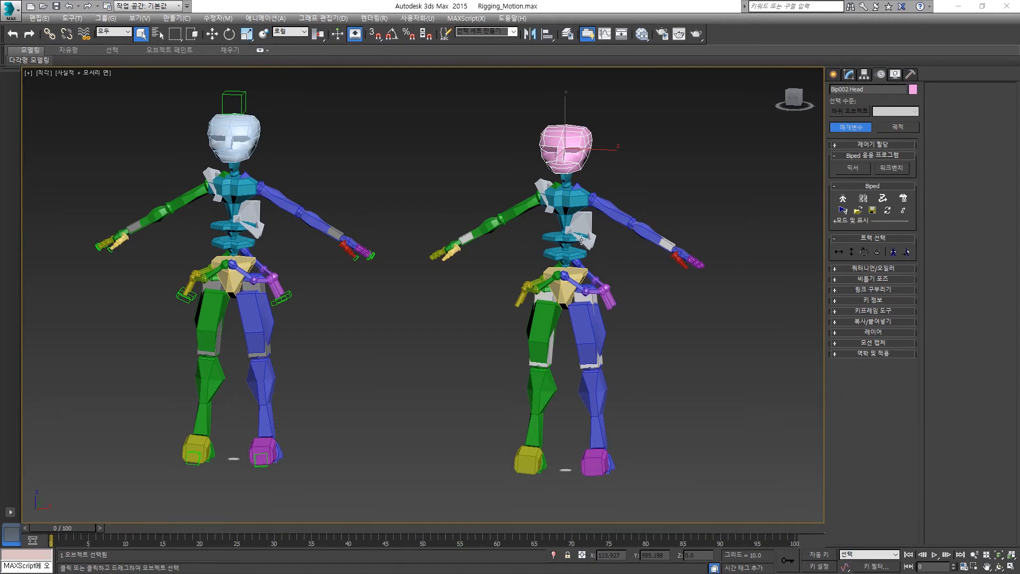
- Select the pink-headed biped's right upper arm and extend the selection to both upper arms with the Opposite and Symmetrical track selection
click(521, 210)
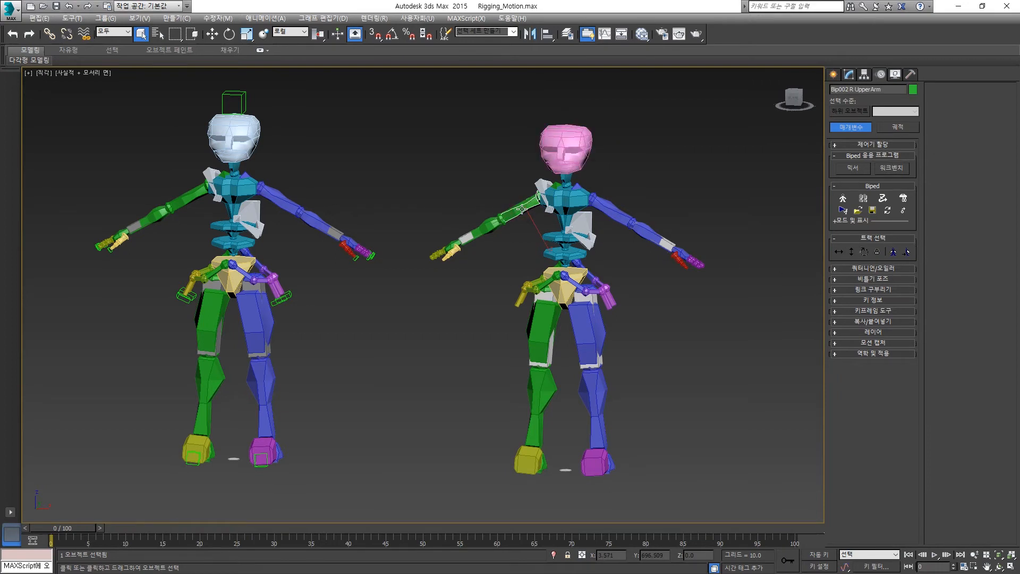
click(907, 254)
click(893, 253)
click(892, 253)
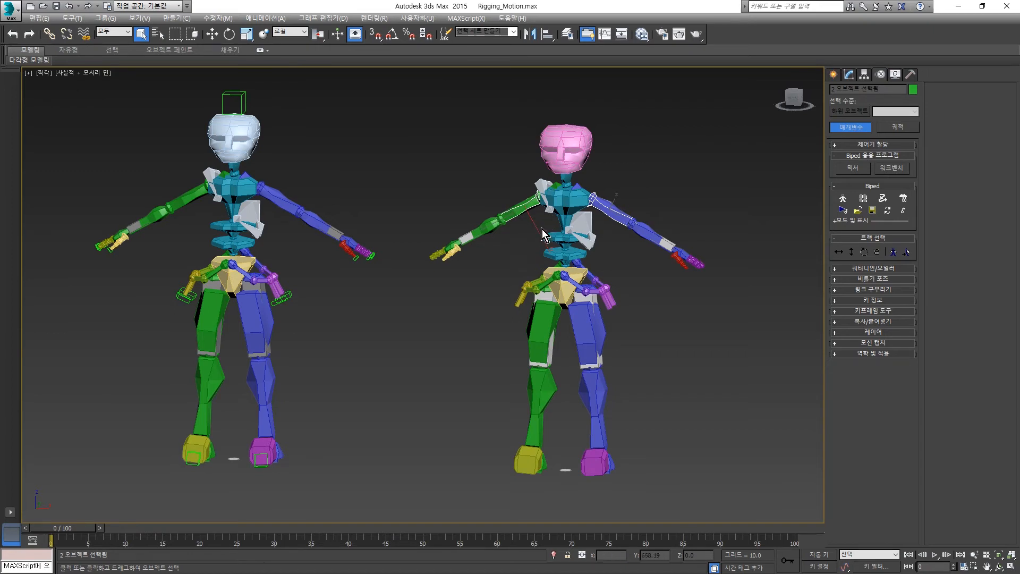
- Rotate both upper arms of the pink-headed biped upward symmetrically in the Local reference coordinate system
key(e)
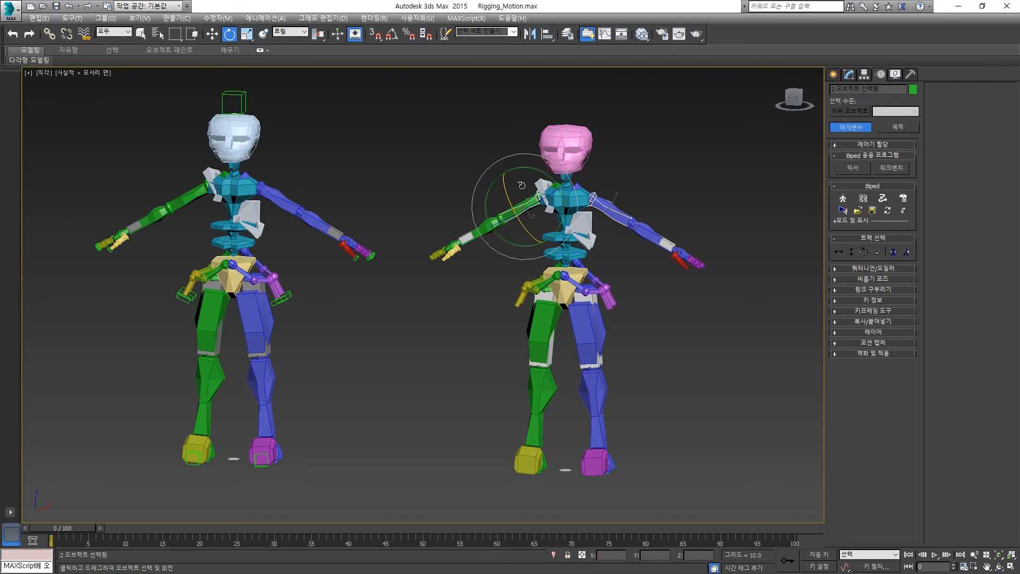
drag(508, 167, 460, 195)
drag(524, 176, 490, 223)
click(620, 188)
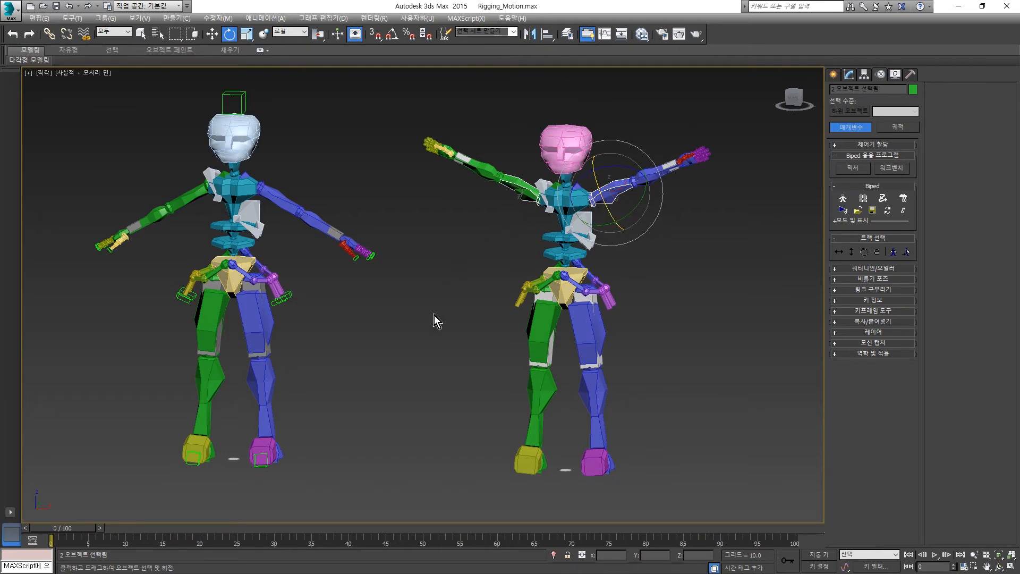
- Rotate the two upper arms in the View reference coordinate system and again in the Local one to compare both behaviours
click(299, 33)
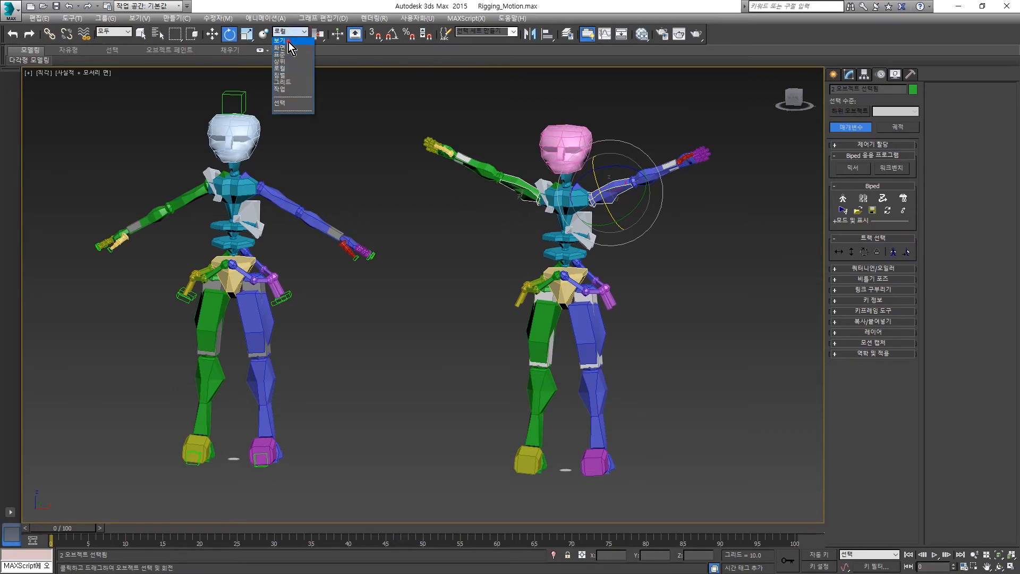
click(288, 42)
drag(550, 161, 530, 154)
click(302, 31)
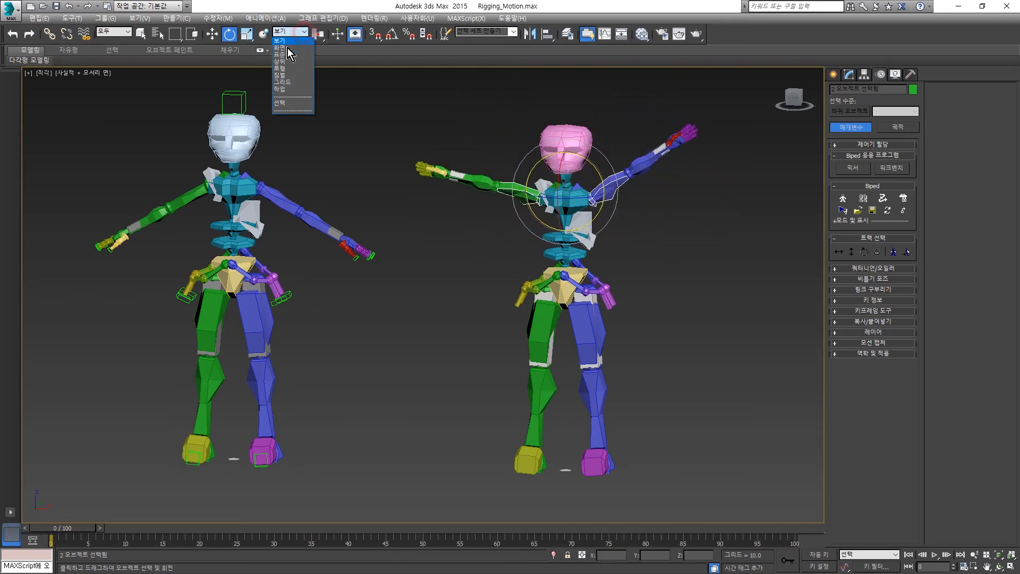
click(280, 73)
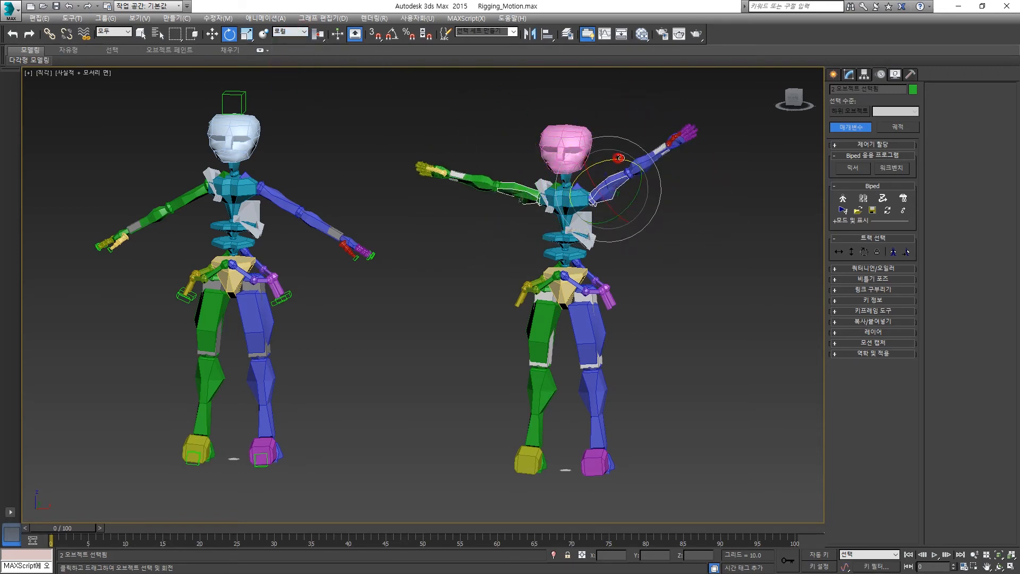
drag(619, 159, 633, 159)
- Tilt both upper arms in the View coordinate system, raising the blue arm and lowering the green one, and clear the selection
click(300, 34)
click(295, 41)
drag(590, 168, 626, 136)
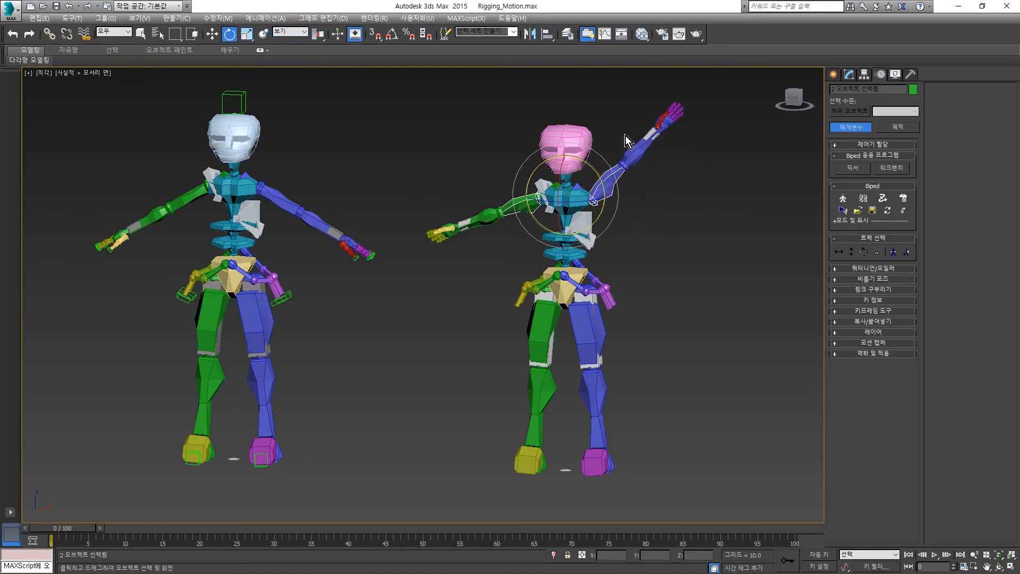
click(652, 283)
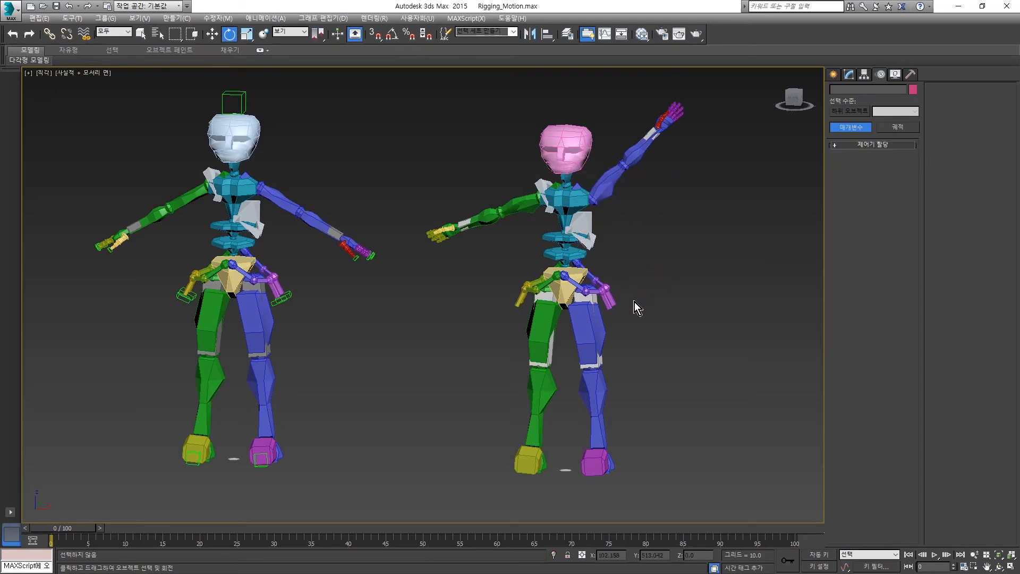
- Select both thighs of the pink-headed biped, try rotating them in View coordinates and swing the green leg outward in Local coordinates
click(546, 317)
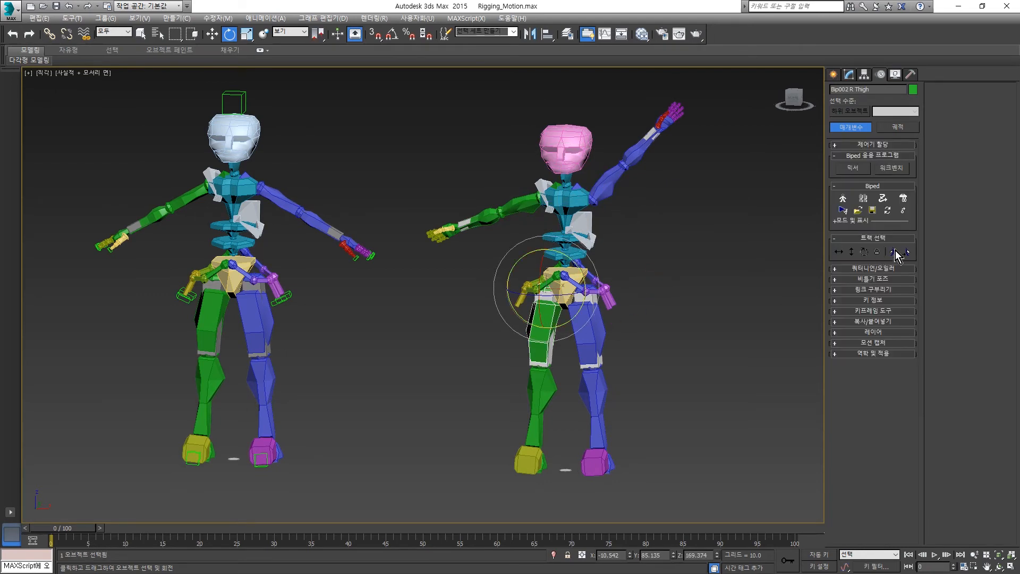
ctrl+click(595, 330)
drag(539, 296, 561, 264)
key(ctrl+z)
click(299, 31)
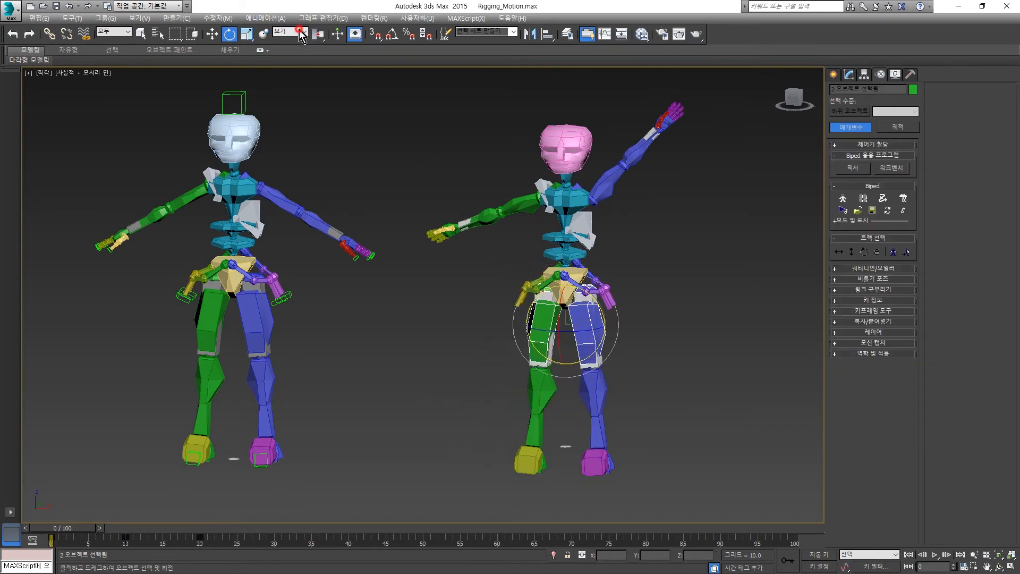
click(286, 70)
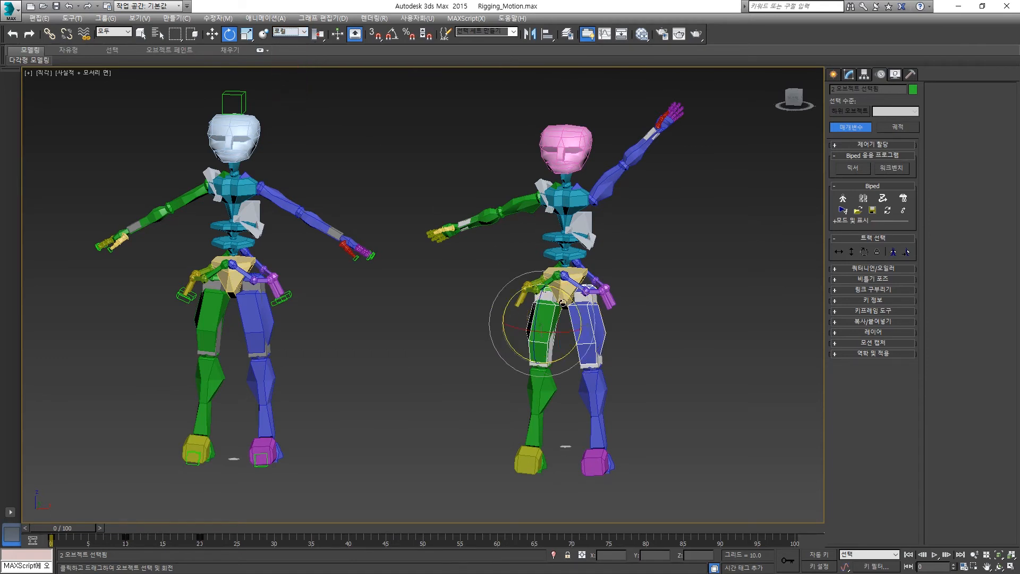
drag(528, 292, 507, 312)
key(ctrl+z)
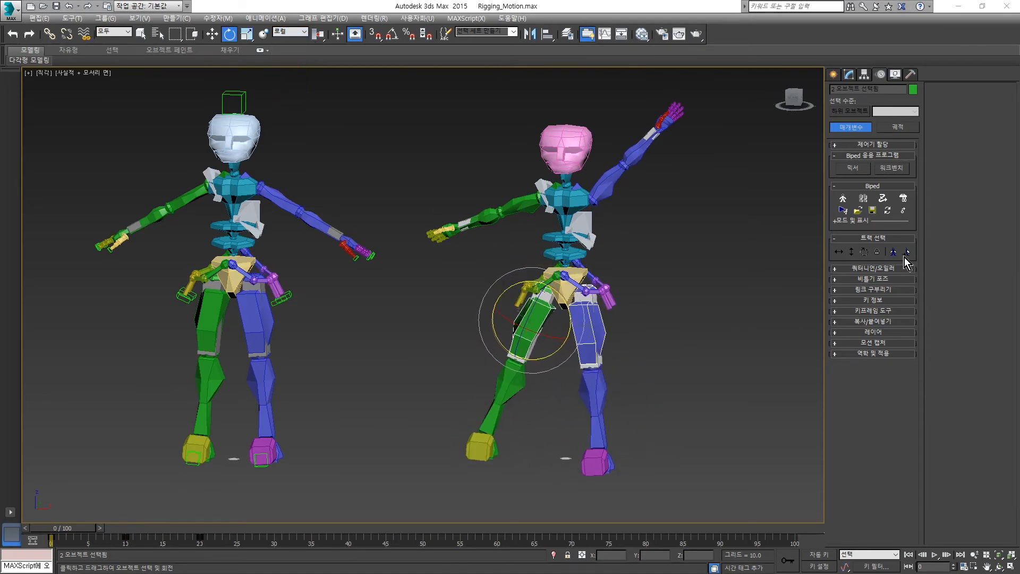
- Switch between the Body Horizontal, Body Vertical and Body Rotation tracks of the pink-headed biped to compare them
click(839, 252)
click(852, 252)
click(865, 252)
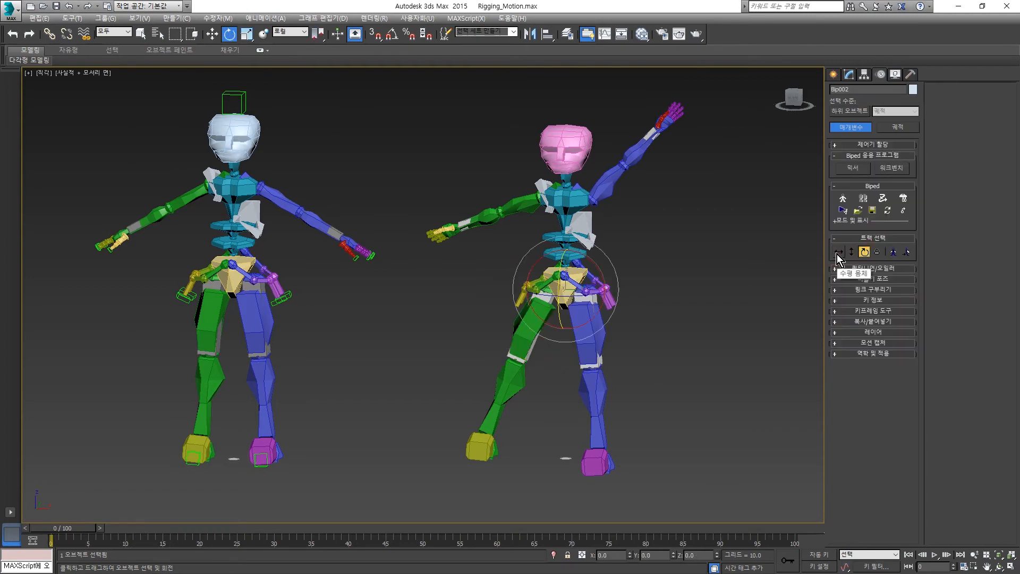
click(852, 252)
click(863, 250)
click(840, 251)
click(847, 253)
click(842, 252)
click(856, 253)
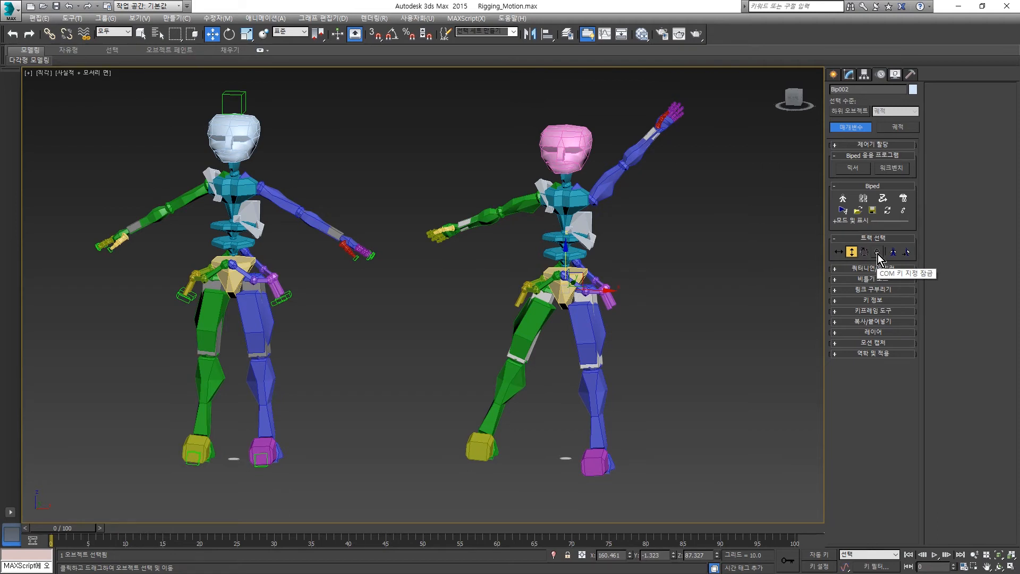
- Lock COM keying with the horizontal, vertical and rotation tracks all active and create a Bip002 key at frame 0
click(878, 253)
click(841, 252)
click(862, 253)
click(851, 253)
click(838, 253)
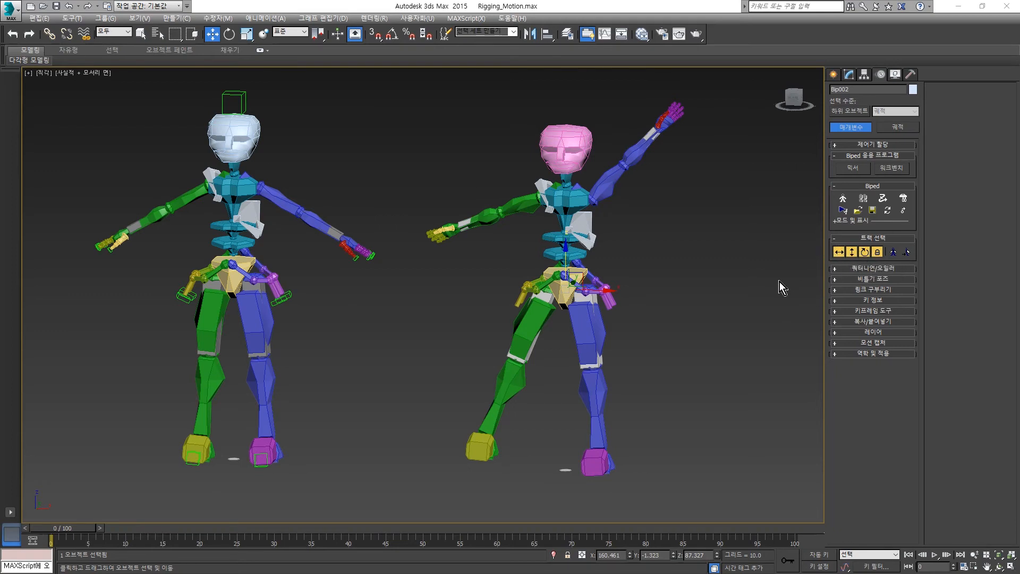
right_click(69, 530)
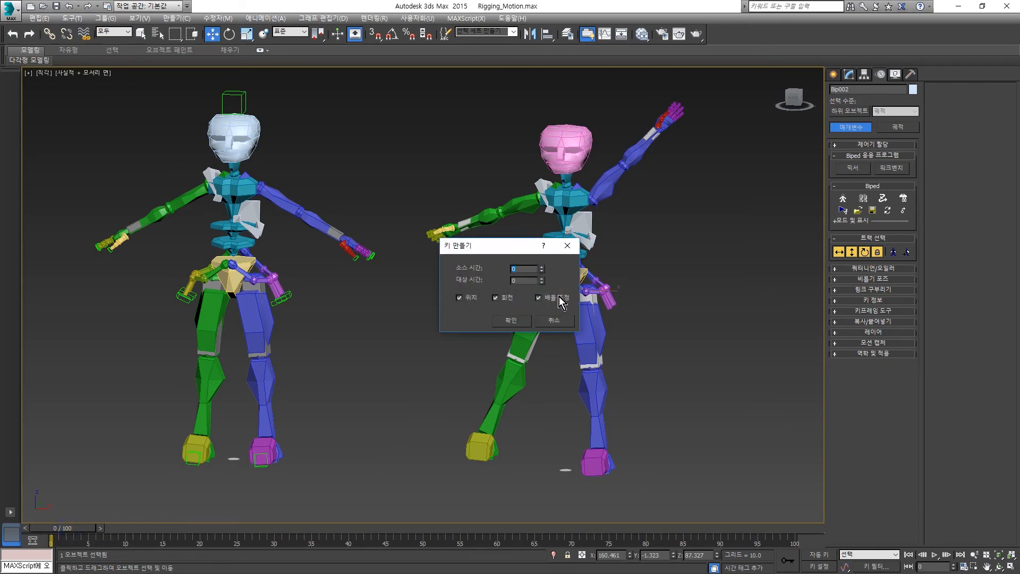
click(515, 321)
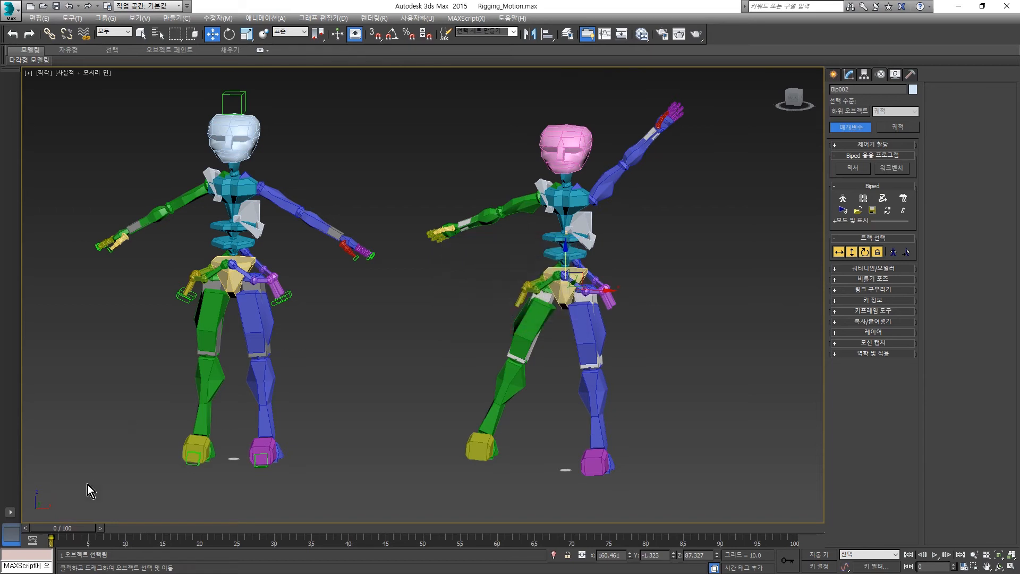
- At frame 10, deactivate the horizontal and rotation tracks and create a Bip002 key with only Body Vertical active
drag(74, 529, 140, 529)
key(w)
click(69, 542)
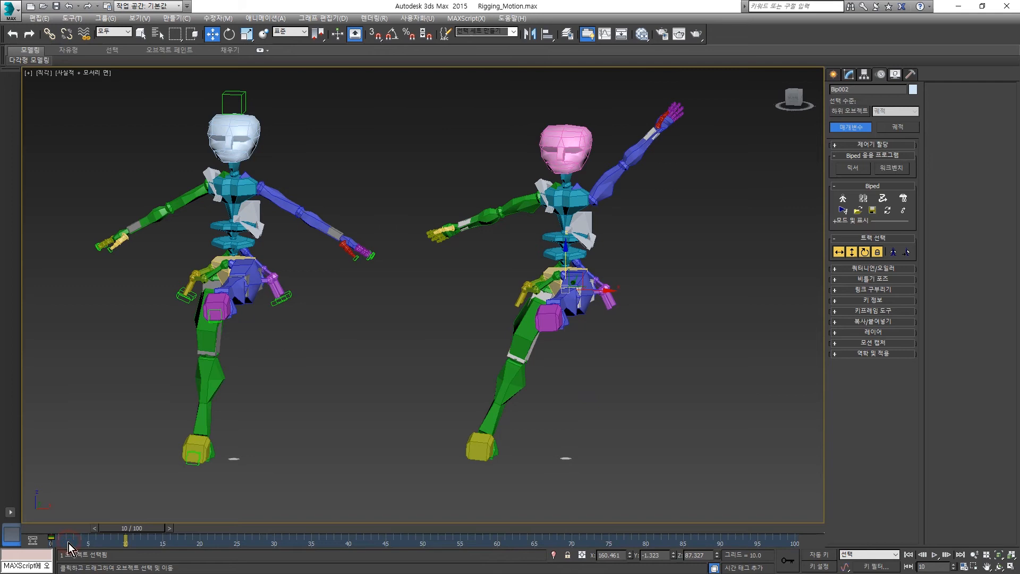
drag(50, 547, 45, 548)
click(840, 253)
click(864, 253)
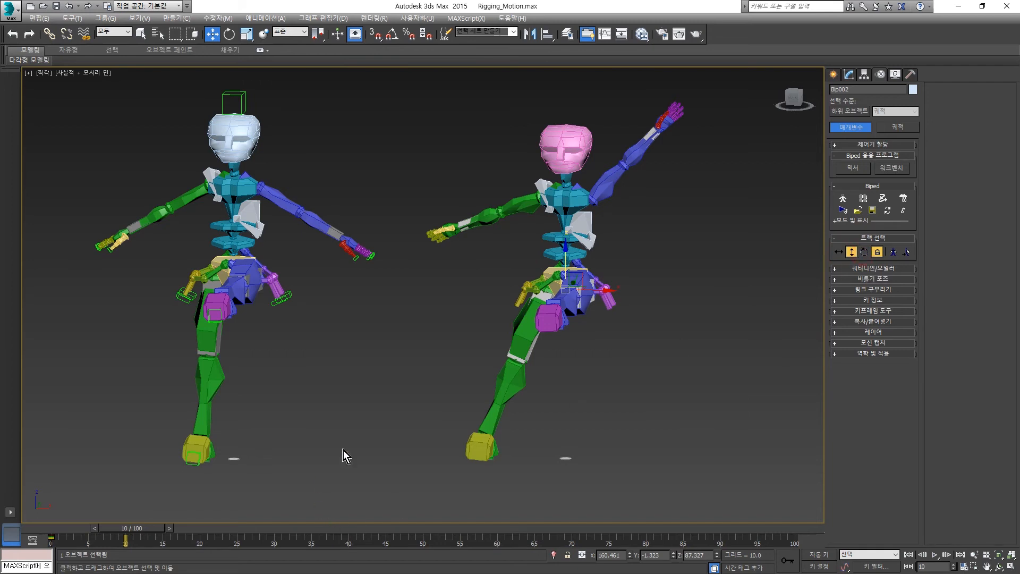
right_click(141, 530)
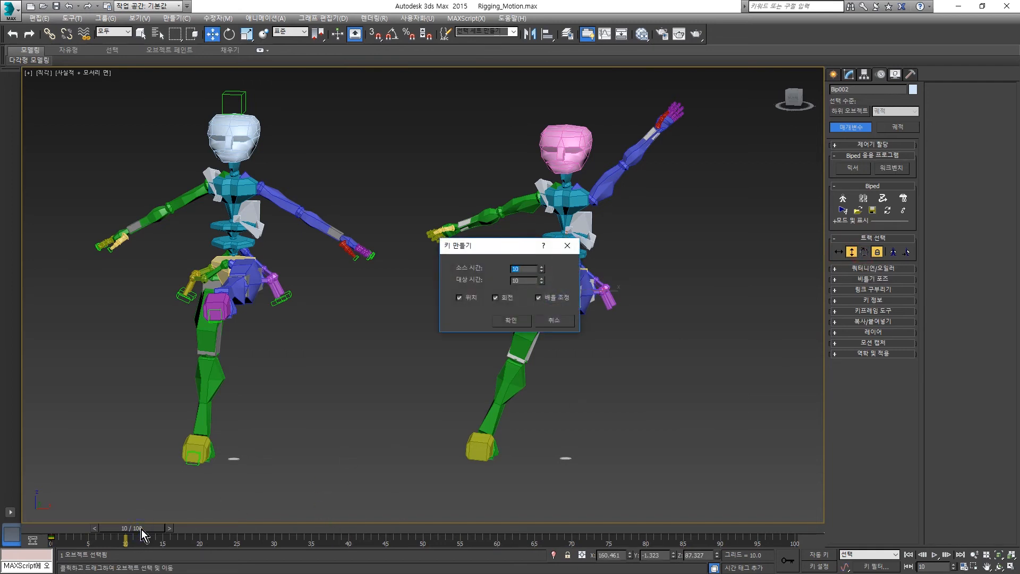
click(511, 321)
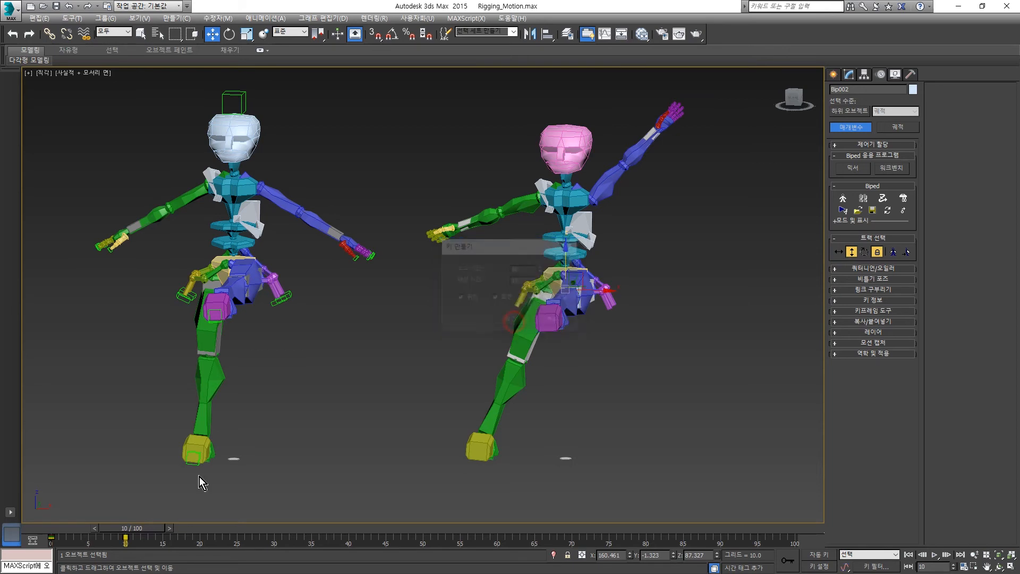
- At frame 20, activate Body Horizontal alongside Body Vertical and create a Bip002 key for these two tracks
drag(155, 526, 225, 524)
key(w)
click(152, 539)
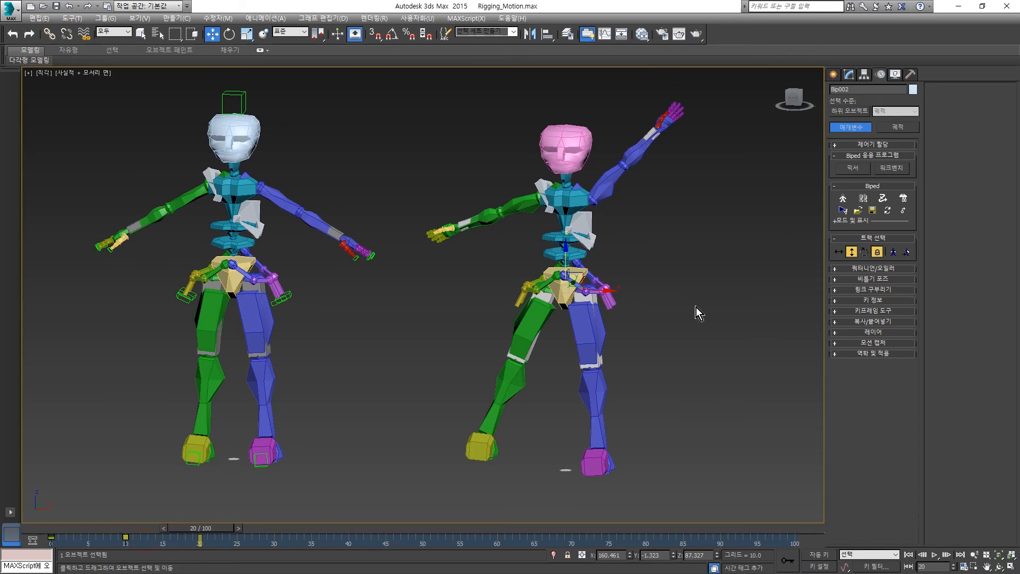
click(840, 252)
right_click(199, 530)
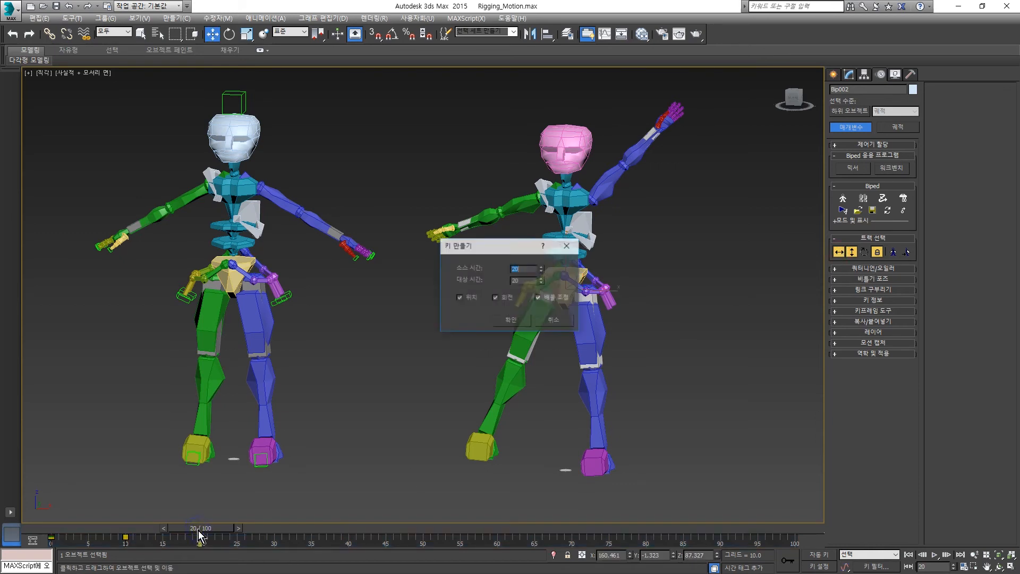
click(511, 321)
- Move the timeline to frame 29 and open the Dope Sheet with Bip002's transform tracks expanded
drag(208, 528, 226, 541)
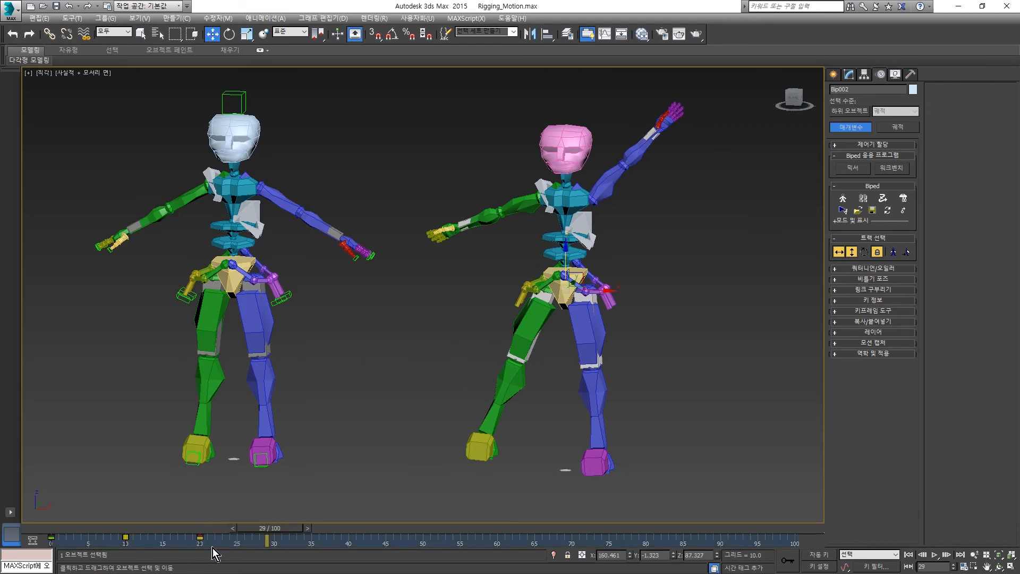
key(q)
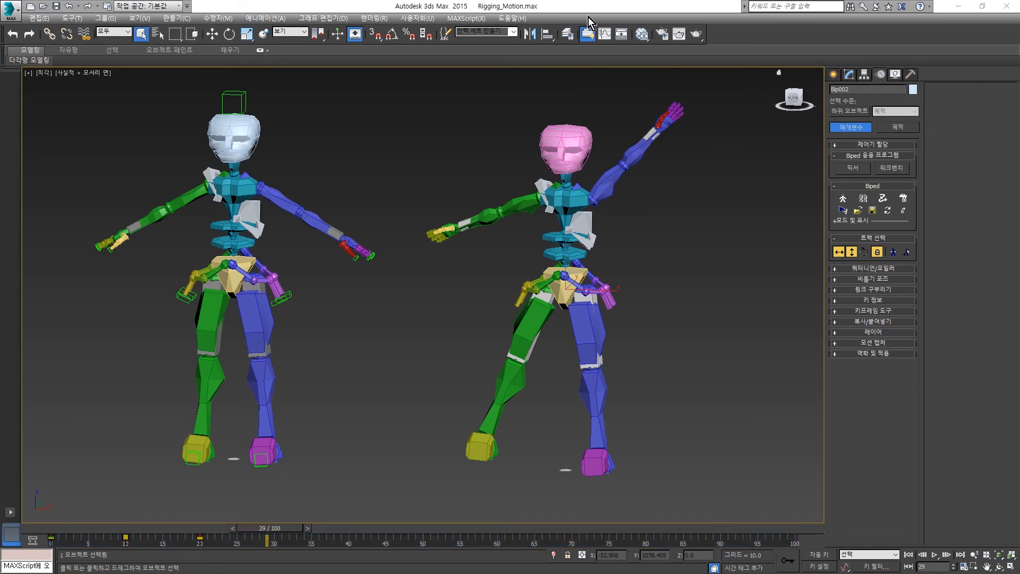
click(605, 34)
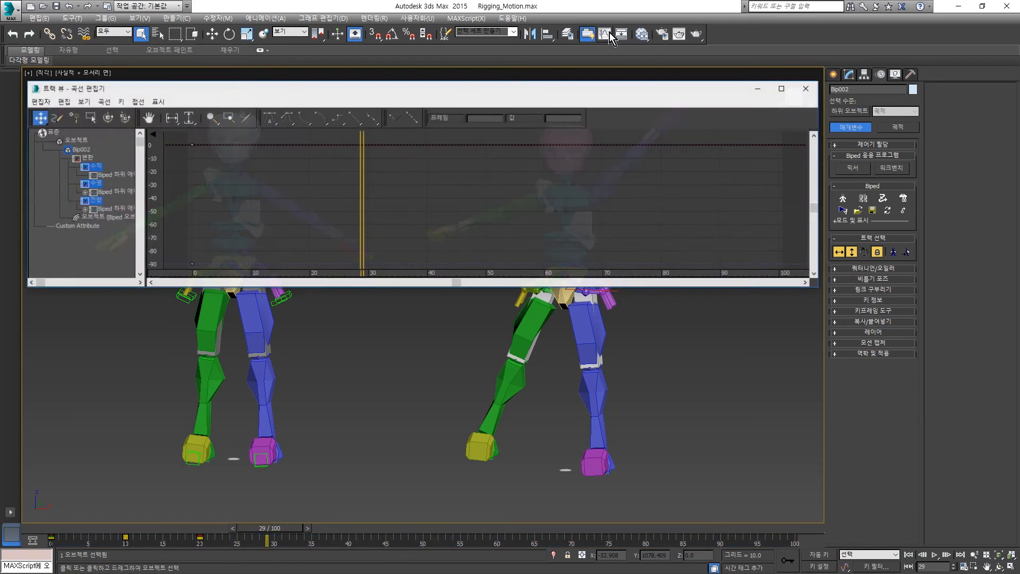
click(39, 101)
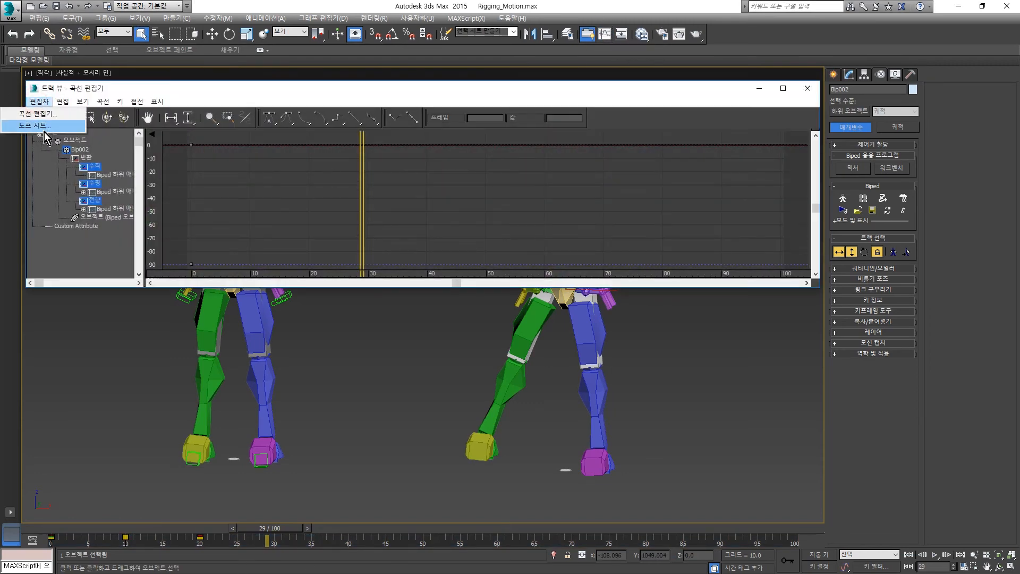
click(42, 125)
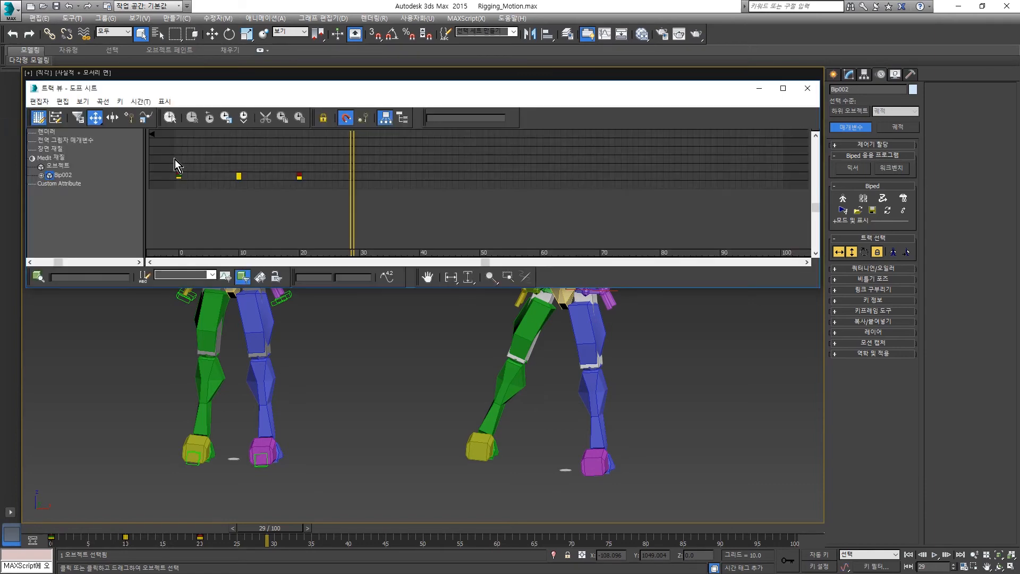
click(60, 175)
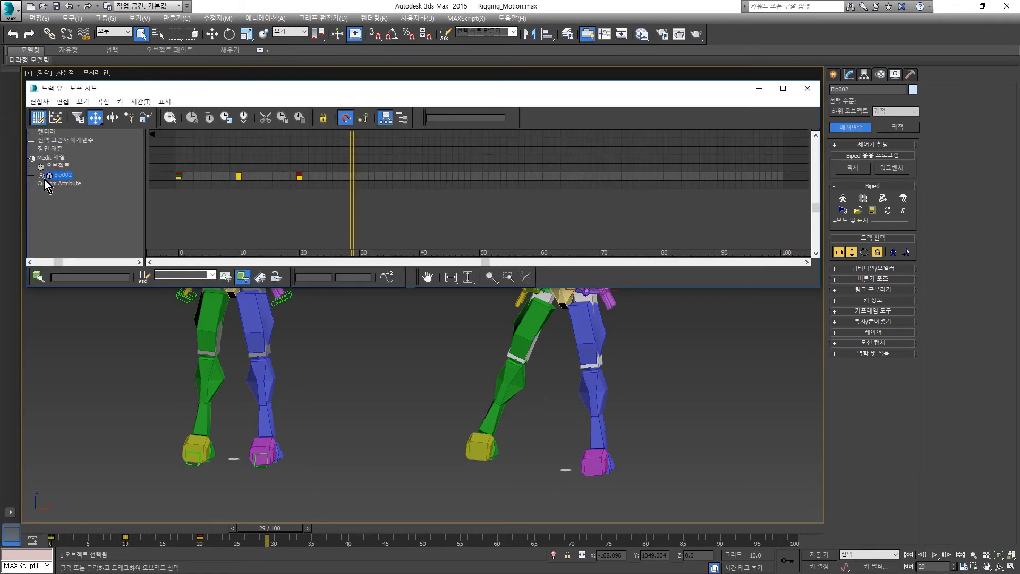
click(41, 175)
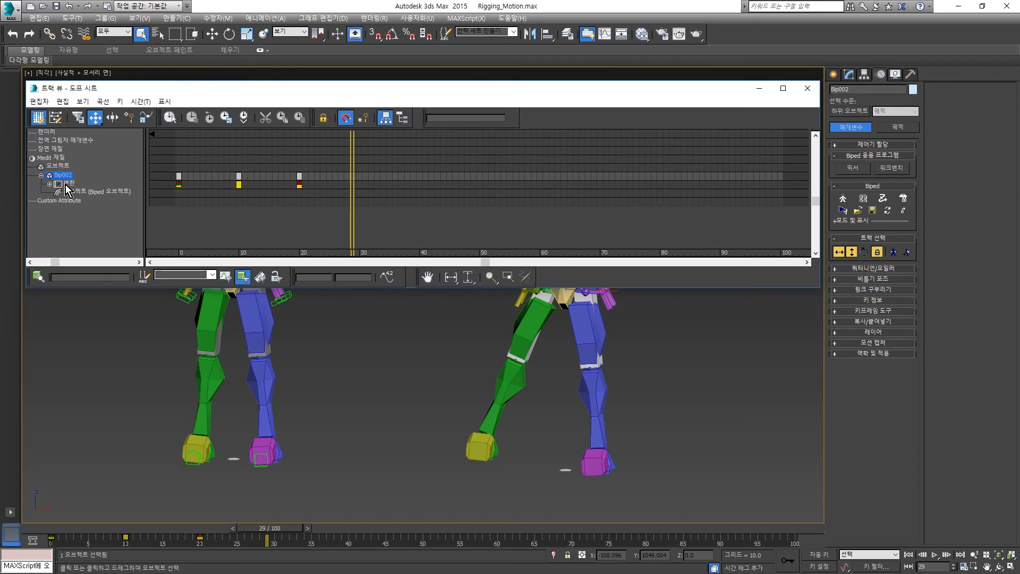
click(69, 184)
click(49, 184)
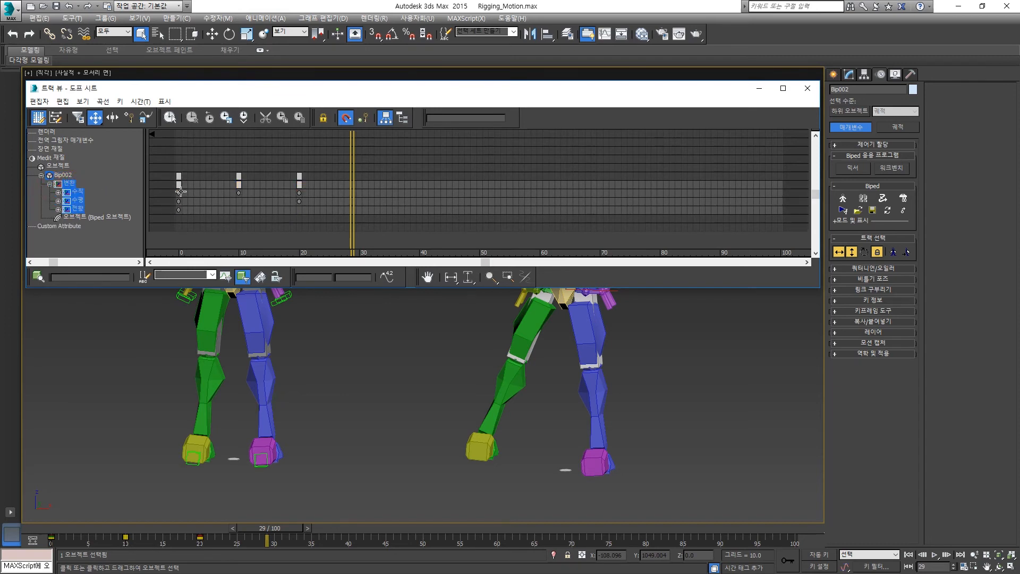
- Examine which of Bip002's vertical, horizontal and turning tracks hold keys at frames 0, 10 and 20
drag(167, 237, 191, 171)
drag(256, 162, 232, 216)
drag(287, 222, 285, 225)
drag(317, 215, 284, 164)
click(320, 203)
drag(352, 155, 353, 155)
- Activate Body Rotation alongside Body Horizontal and Body Vertical, and set a Bip002 key at frame 29
click(864, 253)
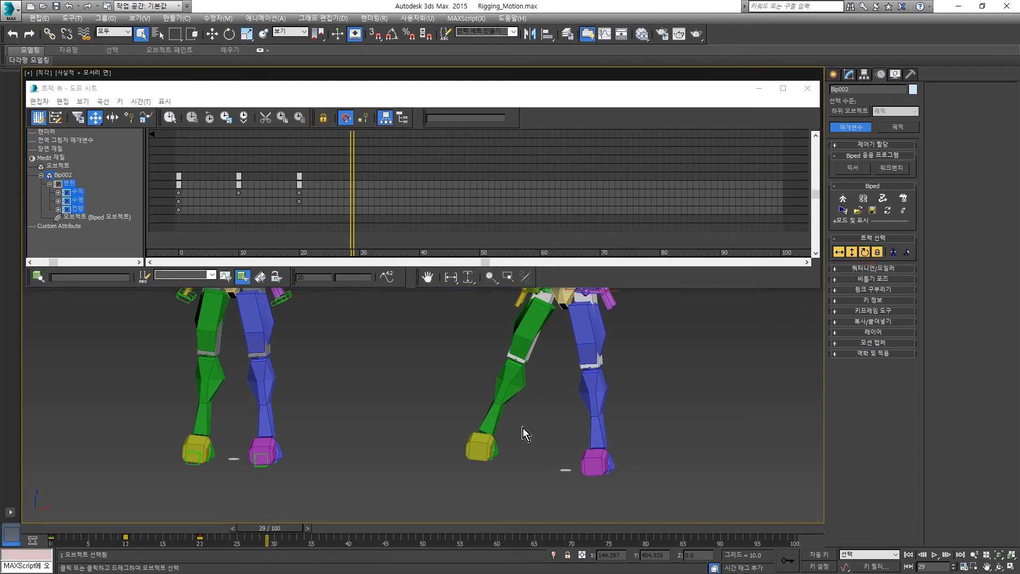
drag(282, 531, 282, 530)
right_click(282, 530)
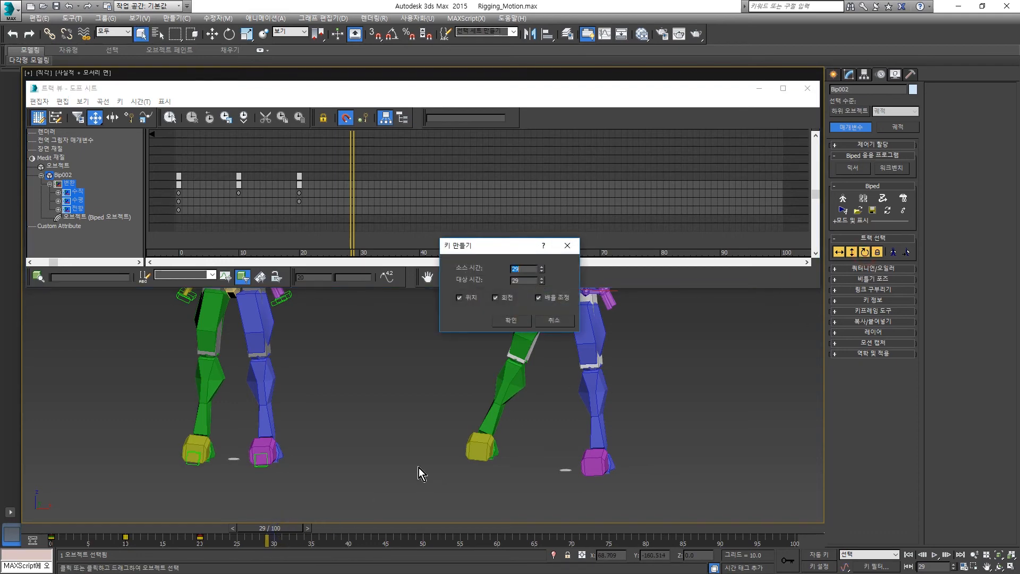
click(558, 320)
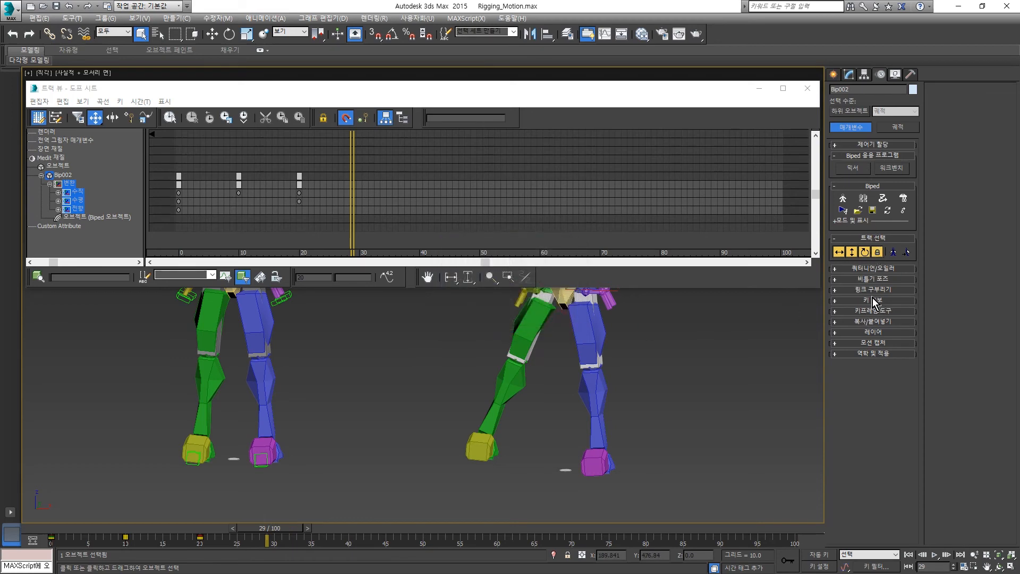
click(873, 301)
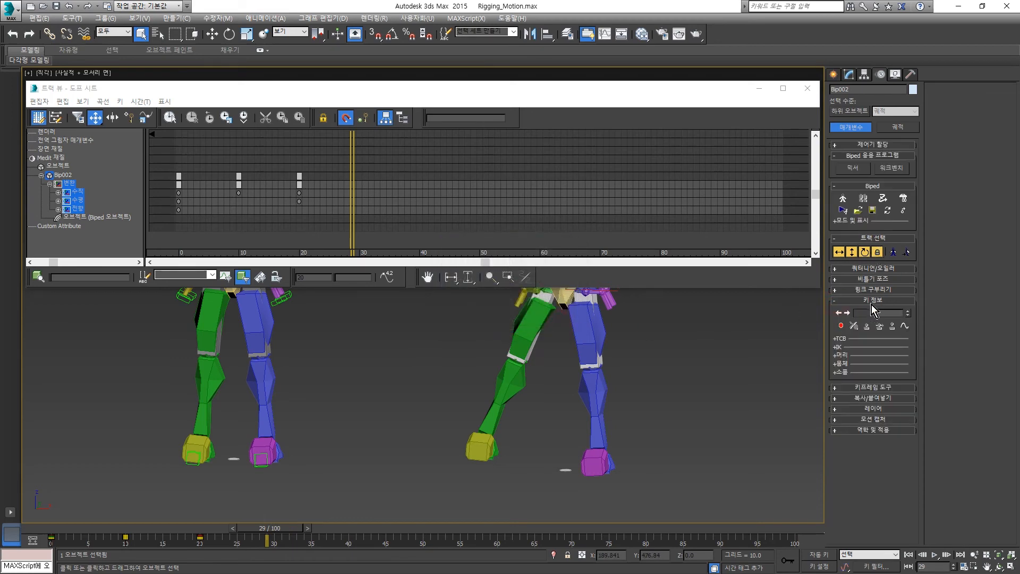
click(844, 329)
- Move to frame 33, check Bip002's frame 29 keys in the Dope Sheet, and close it with the biped deselected
drag(351, 165, 378, 171)
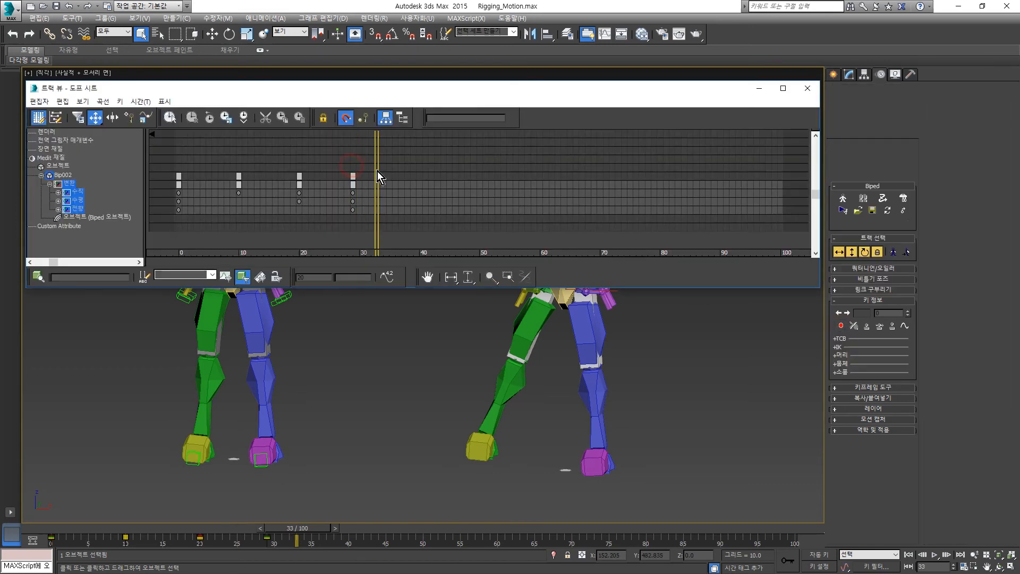
drag(353, 217, 368, 189)
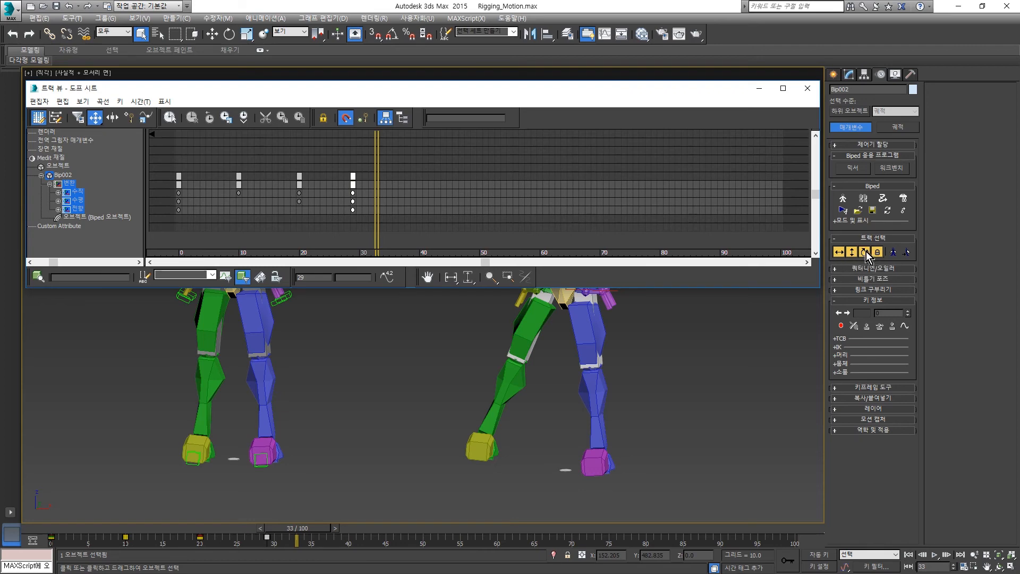
drag(368, 190, 343, 219)
click(808, 88)
click(710, 327)
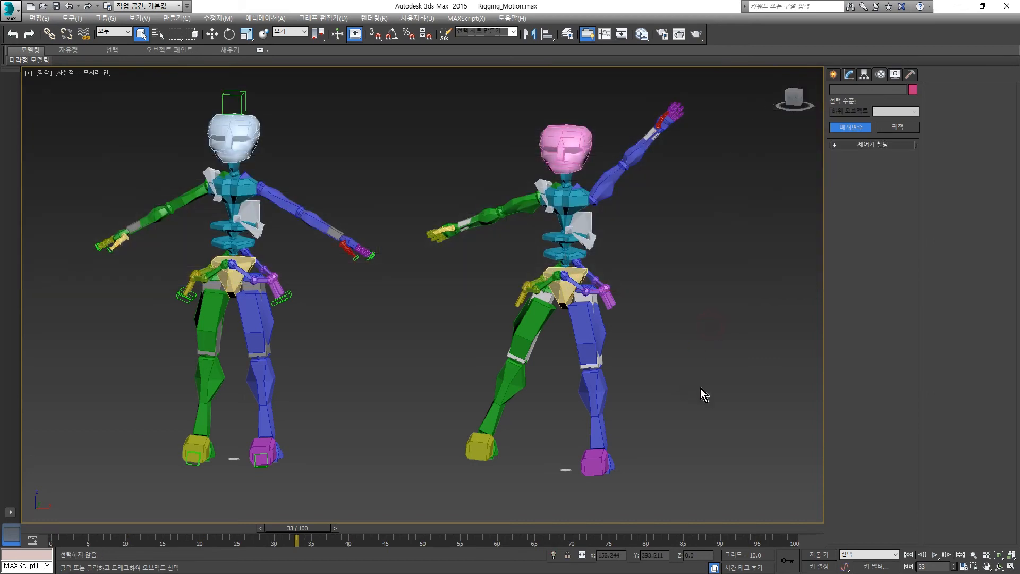
- Scrub back to frame 14 and set the animation's end time to 200 in the Time Configuration
drag(296, 534, 160, 537)
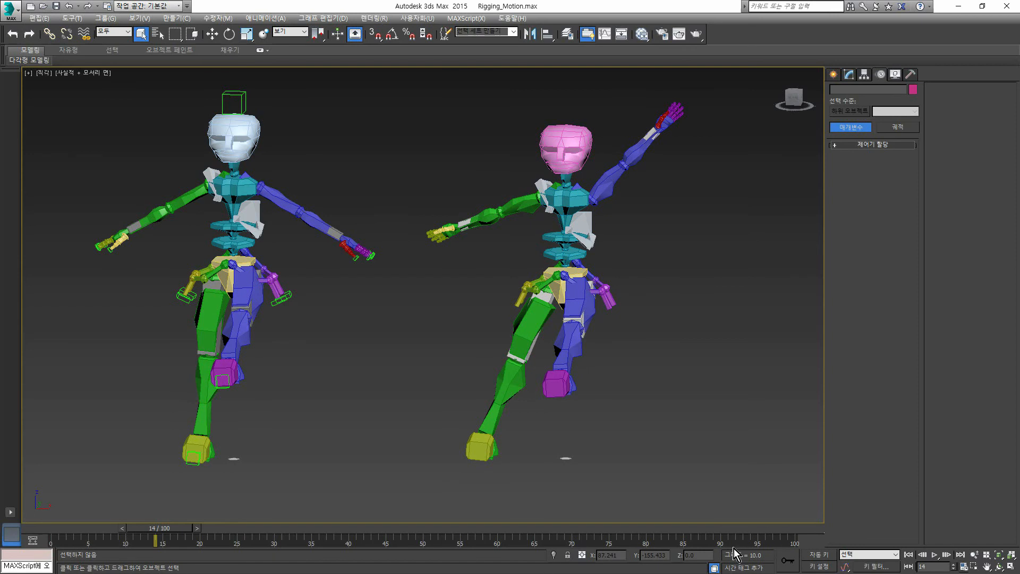
click(968, 568)
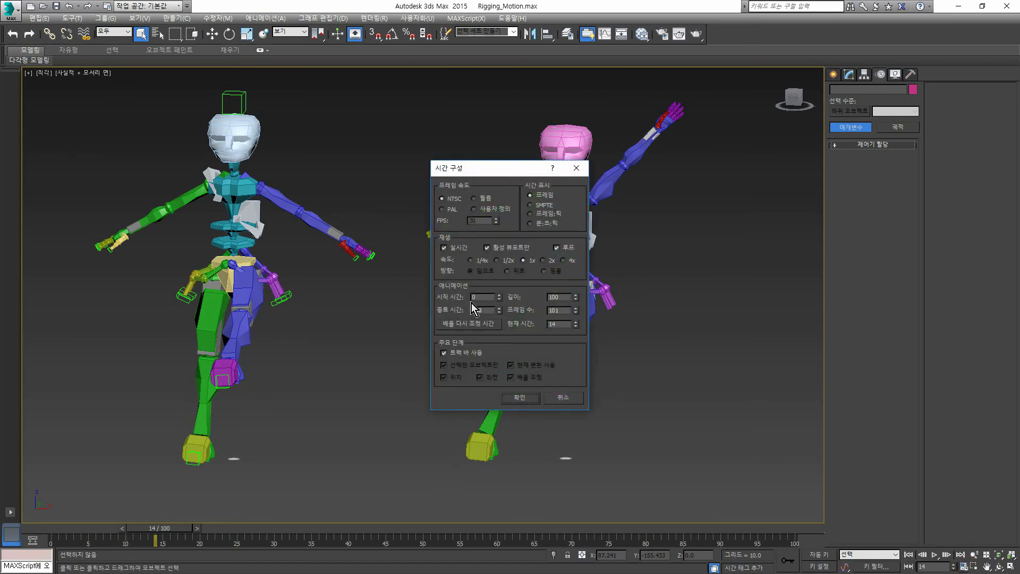
double_click(477, 297)
double_click(484, 310)
text(200)
click(524, 397)
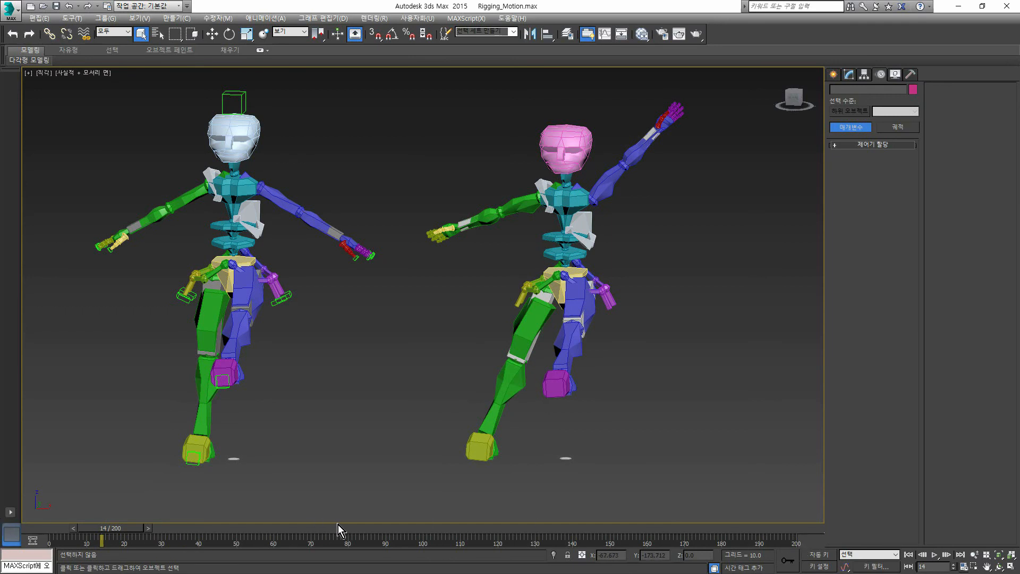
- Play the animation from frame 0, stop it, and return to the start frame
drag(106, 528, 59, 528)
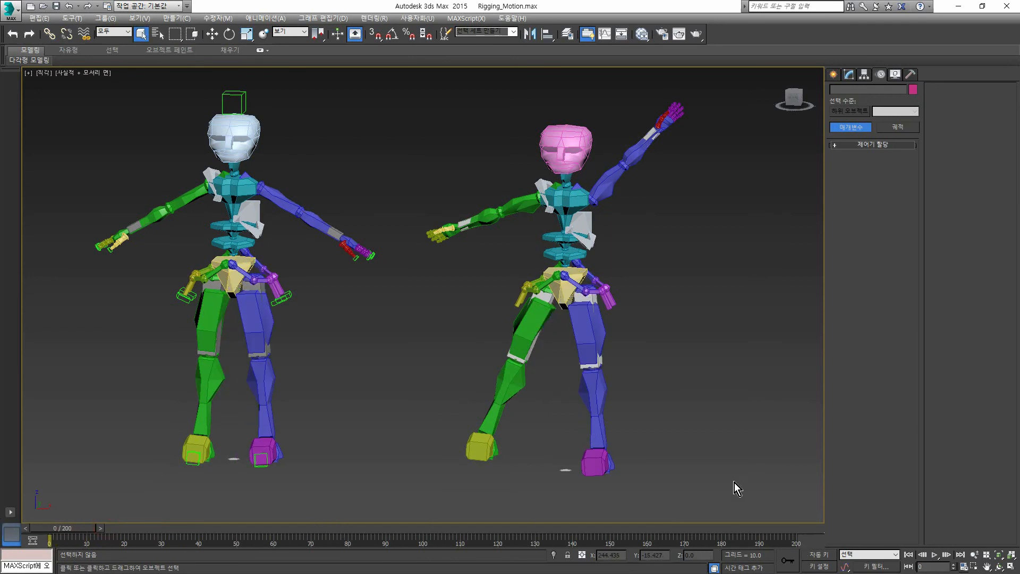
click(935, 555)
click(935, 554)
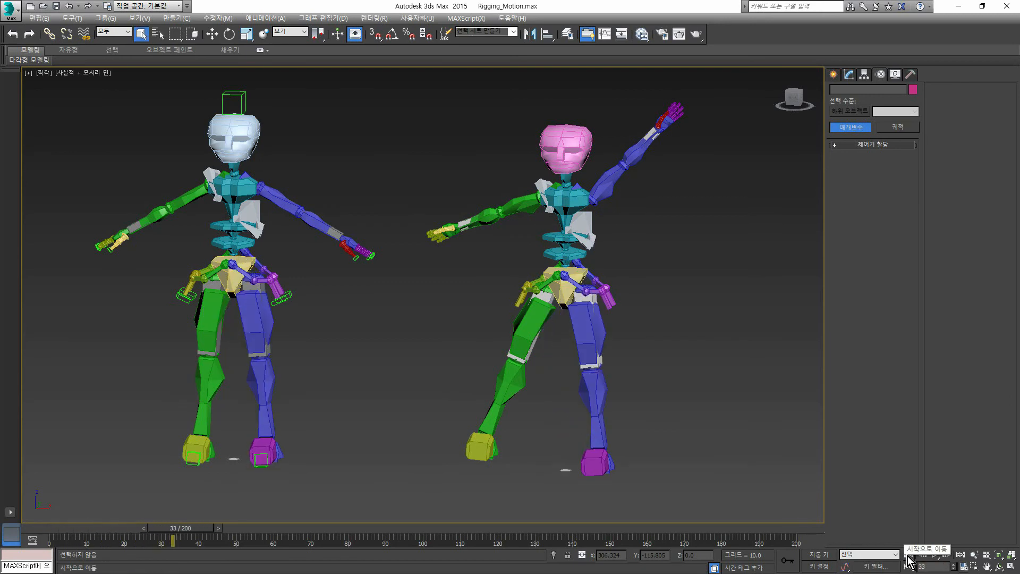
click(909, 556)
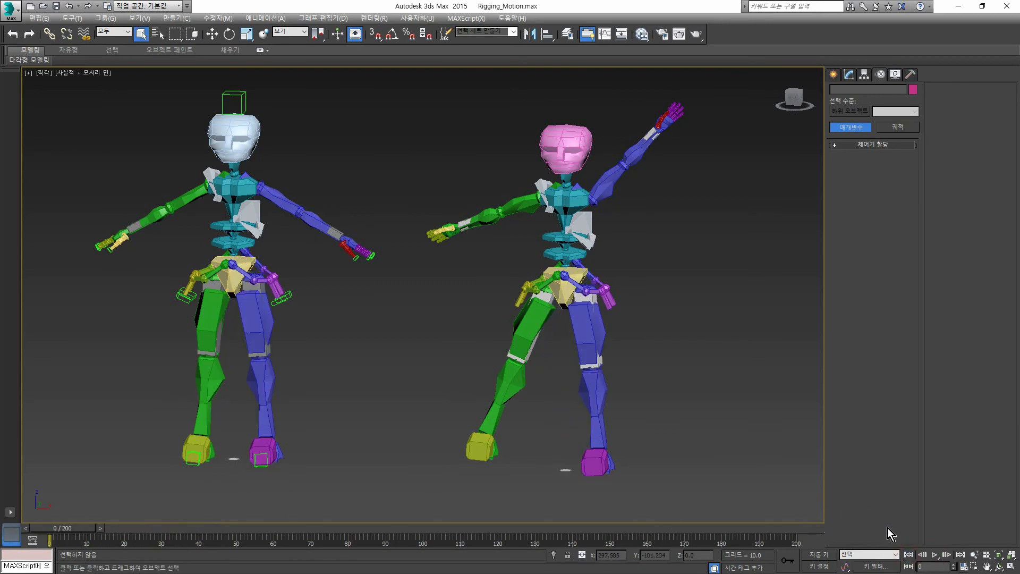
- Set the playback speed to 2x, preview the animation, and return to frame 0
click(965, 566)
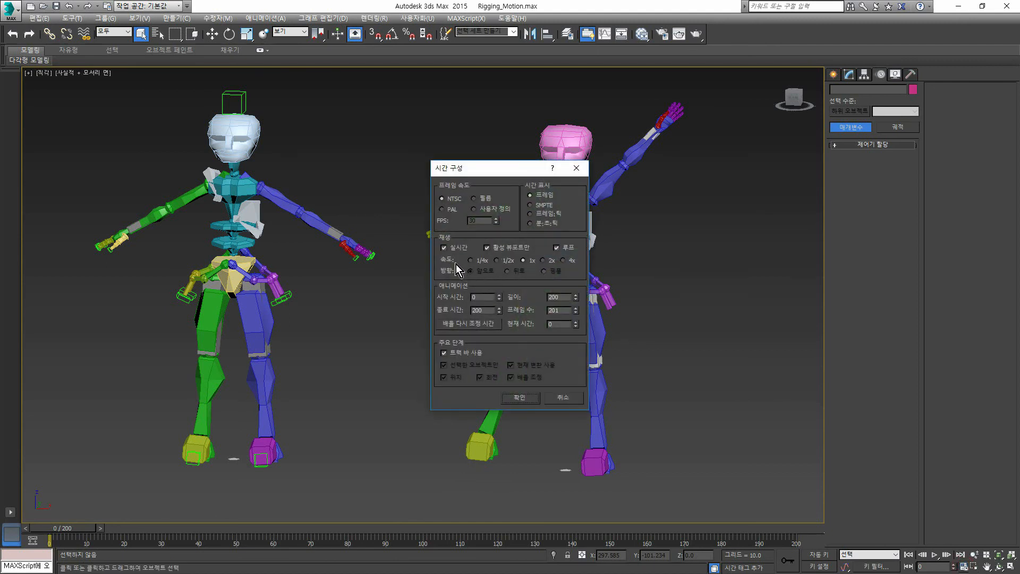
click(542, 261)
click(520, 398)
click(936, 555)
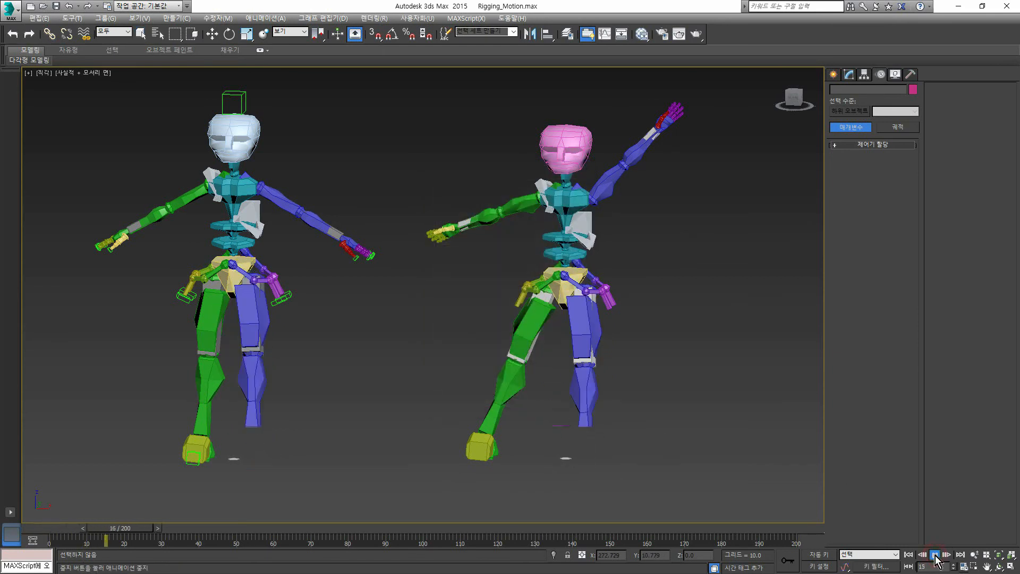
click(935, 556)
drag(213, 527, 53, 526)
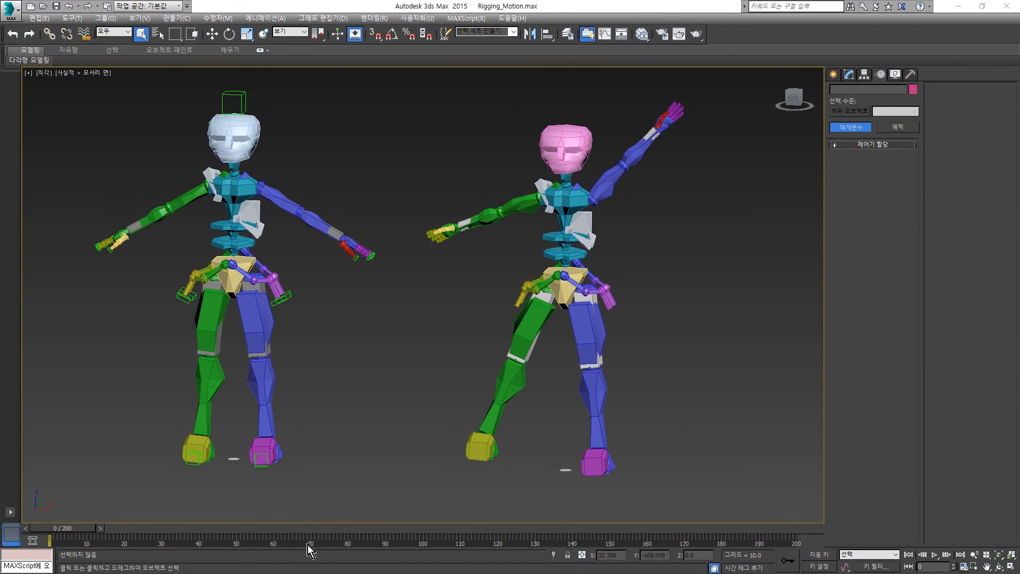
- Shift and extend the active time segment directly on the track bar to run from frame -121 to 162
ctrl+alt+middle_drag(337, 540, 594, 540)
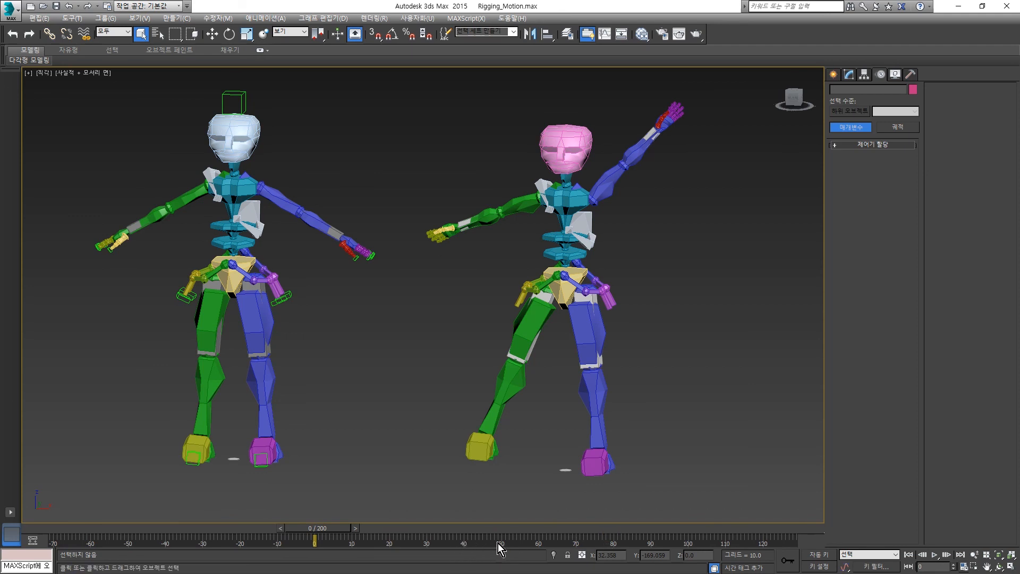
ctrl+alt+right_drag(497, 541, 377, 541)
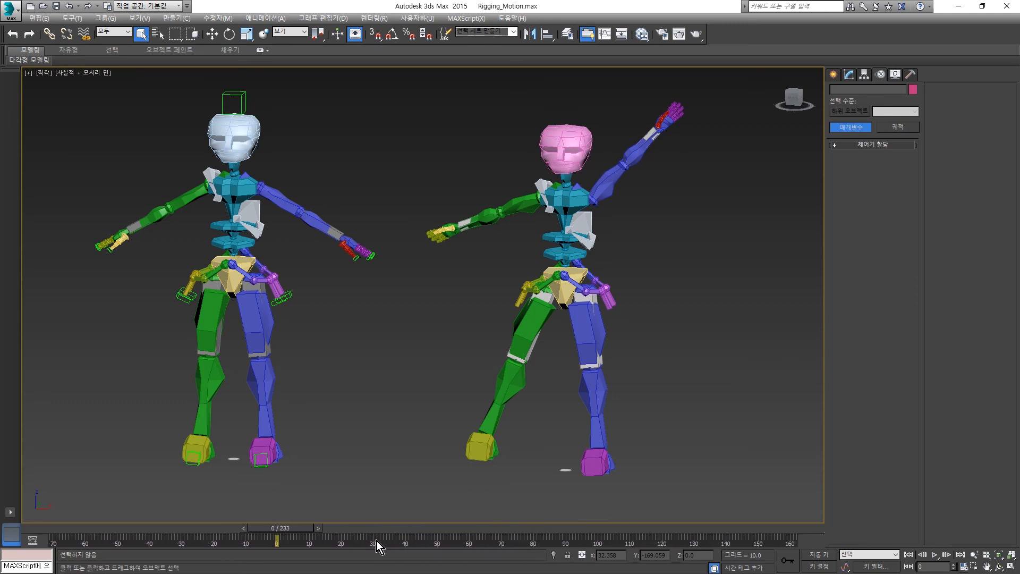
ctrl+alt+drag(369, 538, 529, 540)
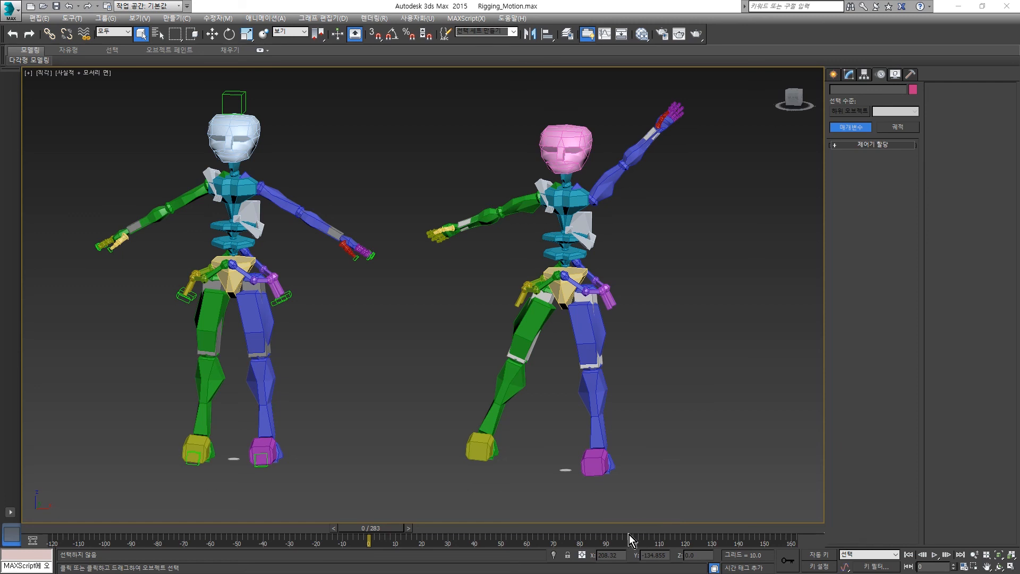
- Reset the time configuration to start time 0, end time 200 and 1x playback speed
click(964, 568)
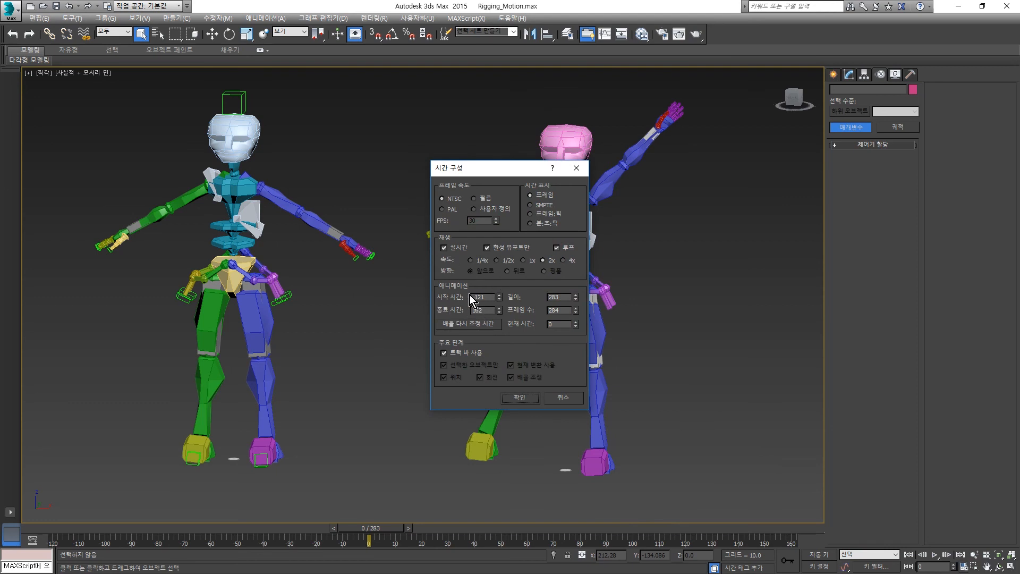
drag(487, 297, 461, 309)
text(0)
double_click(480, 311)
text(2)
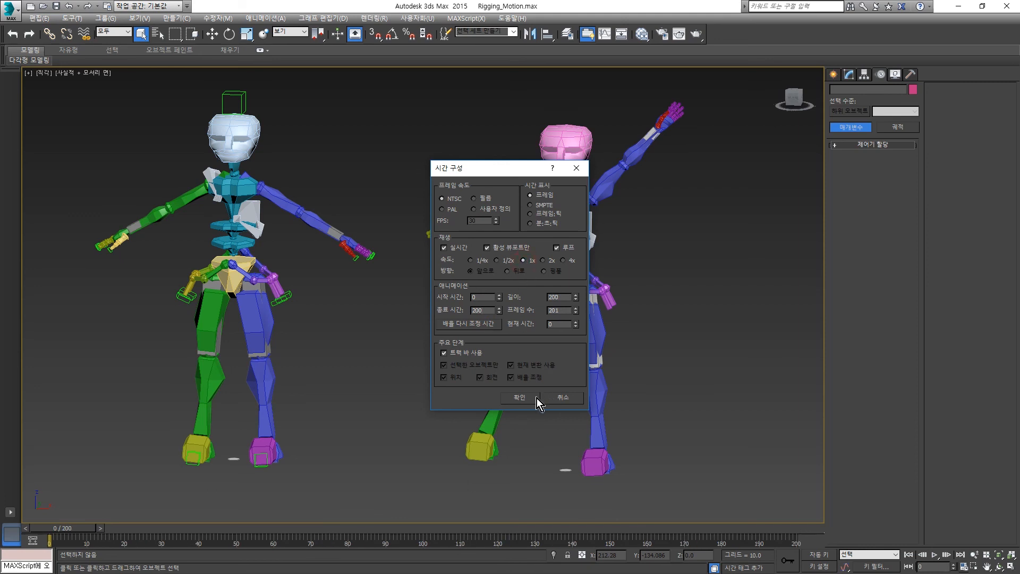
click(523, 398)
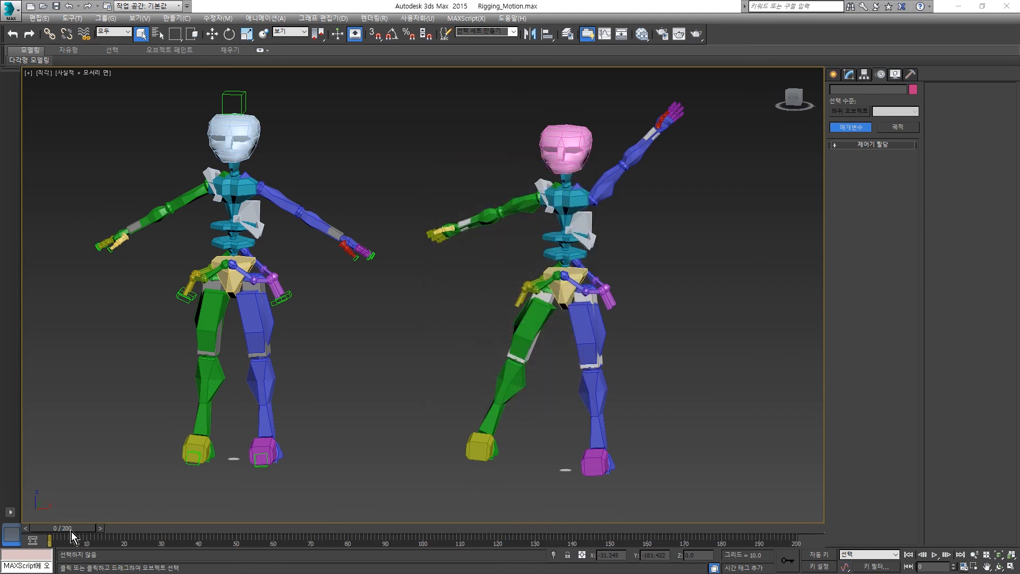
- Scrub the timeline to frame 17 and back to 0, and jump to frame 17 by entering its frame number
drag(72, 532, 133, 530)
key(q)
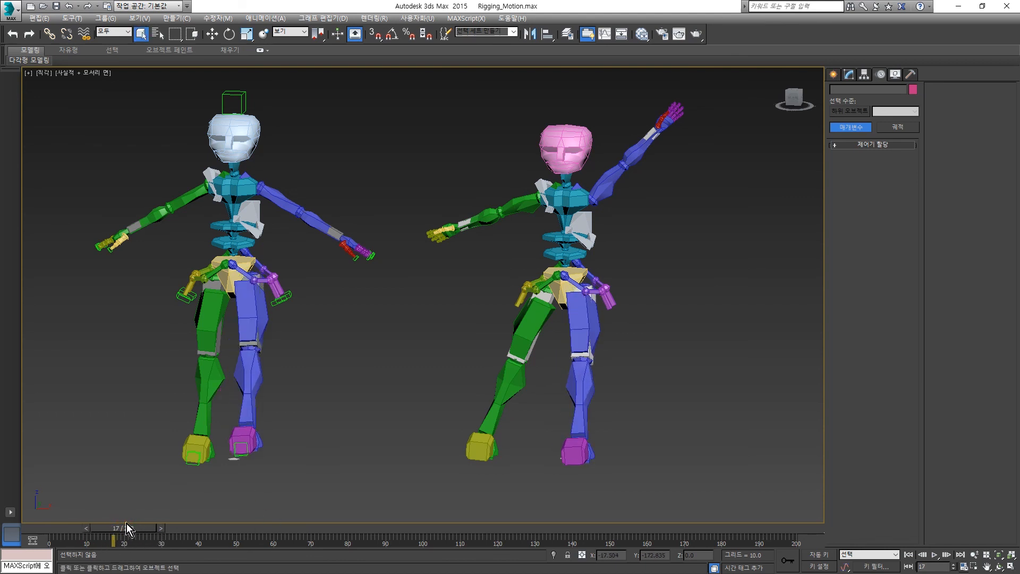
drag(126, 528, 54, 532)
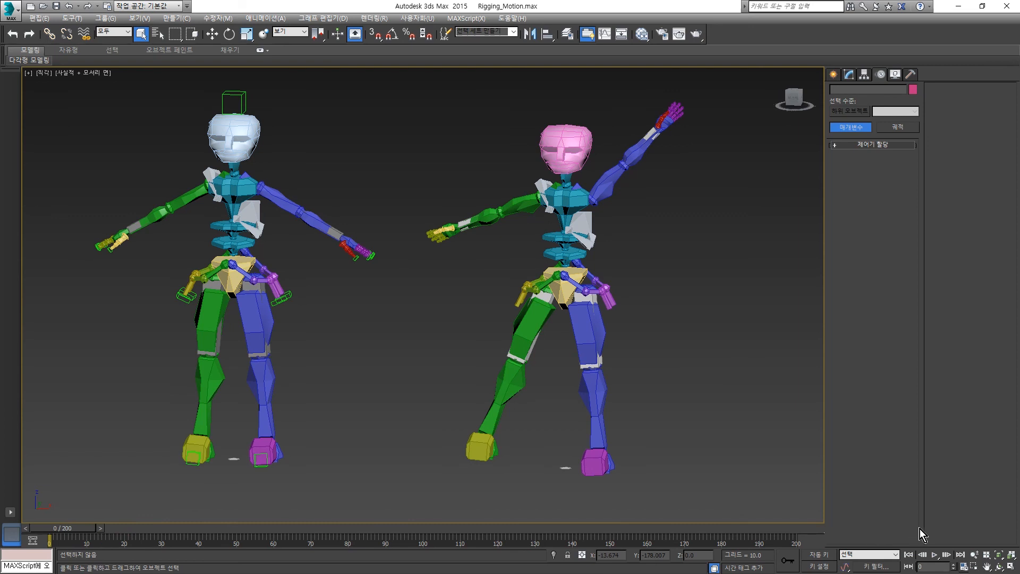
click(927, 566)
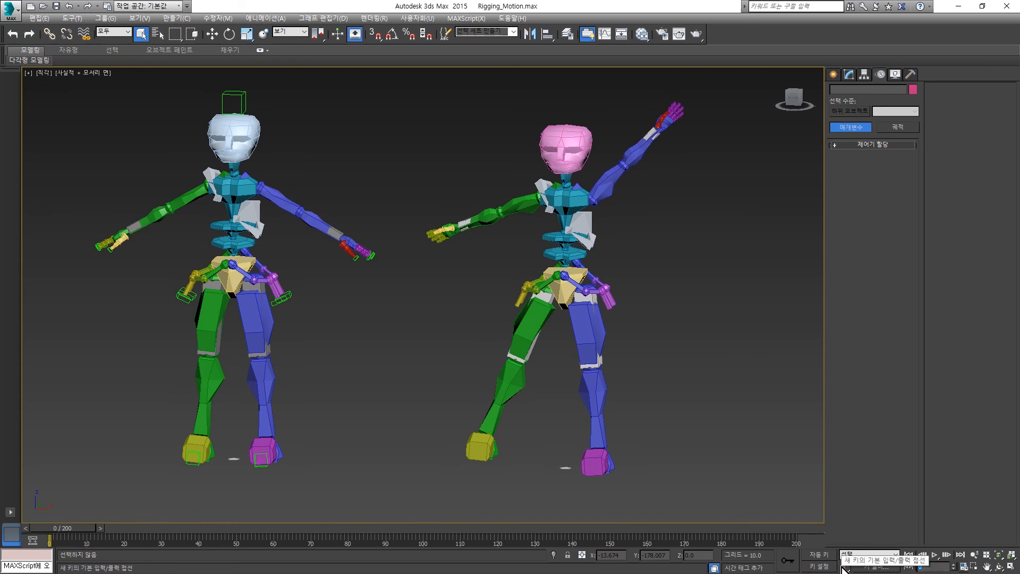
click(936, 569)
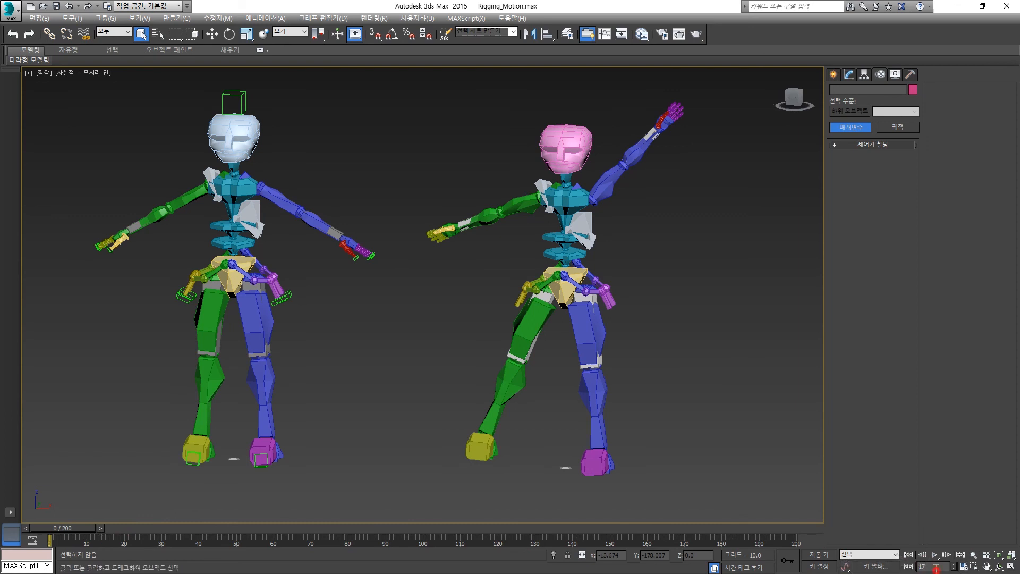
key(Return)
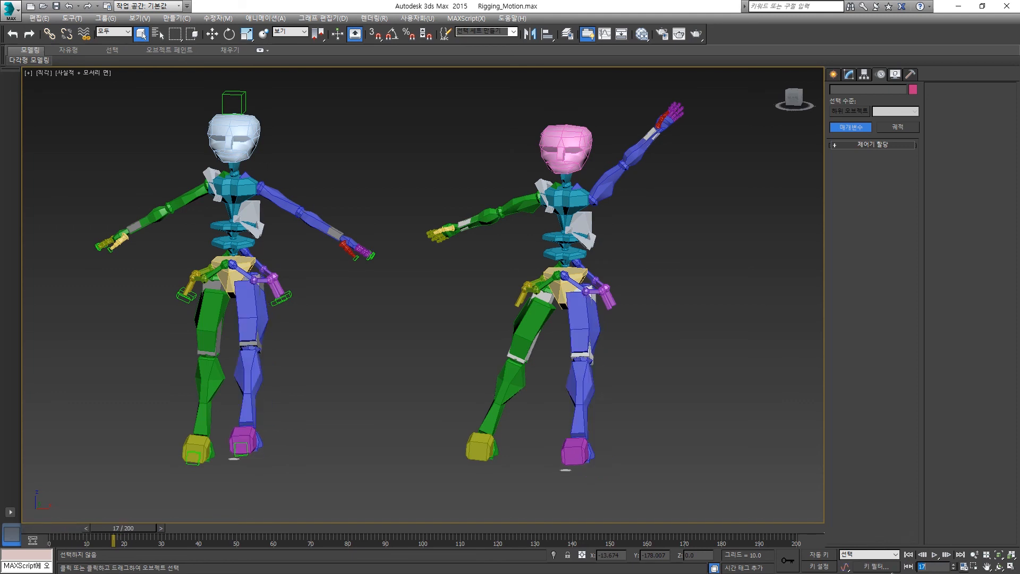